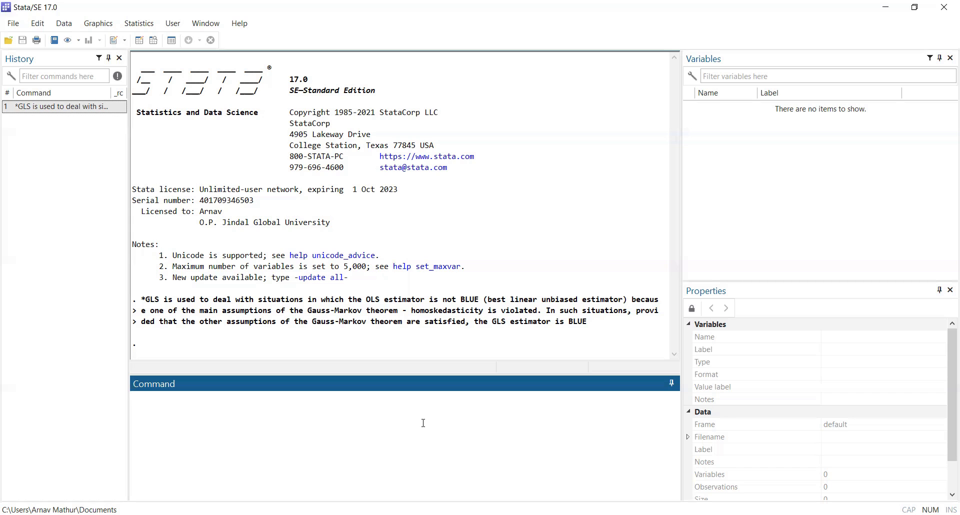
- Load the wage1 dataset with bcuse and regress wage on educ, exper and tenure
text(bcuse wage1)
key(Return)
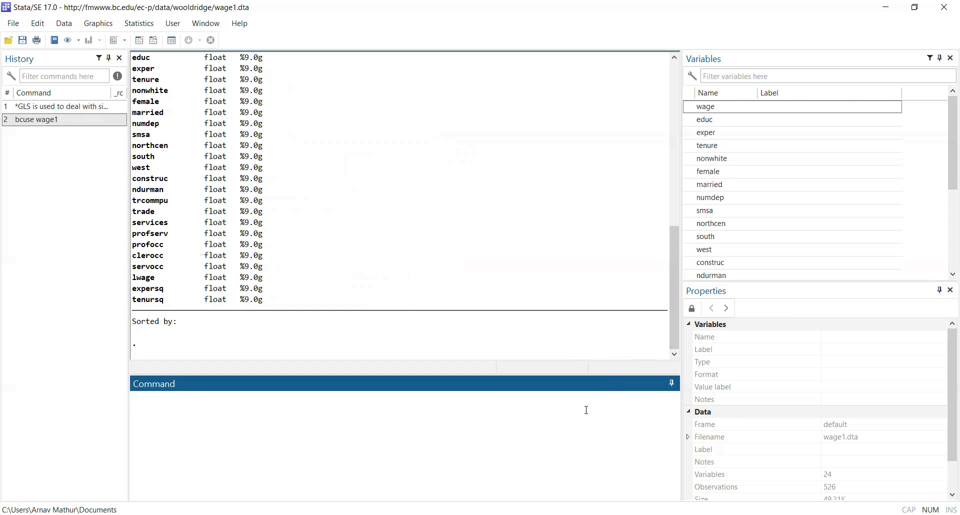
text(reg wage)
double_click(743, 108)
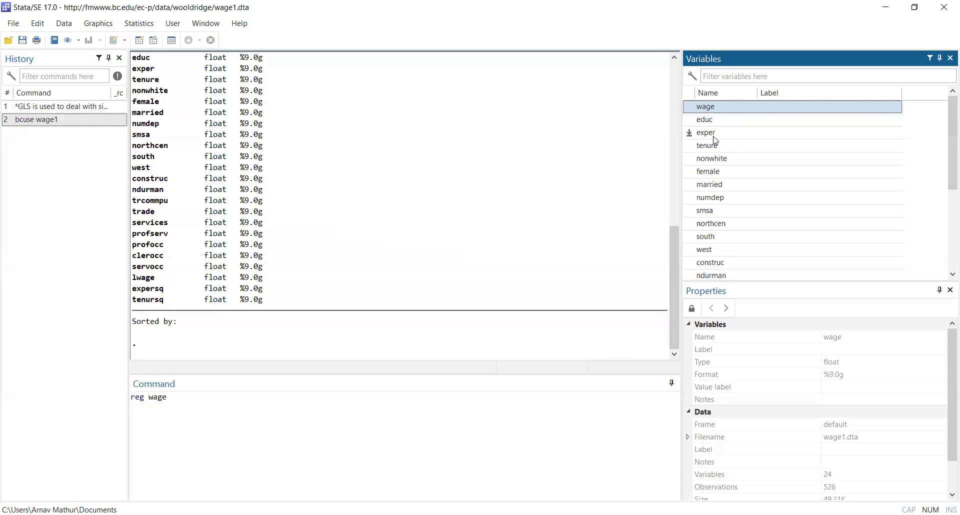
double_click(714, 122)
double_click(714, 134)
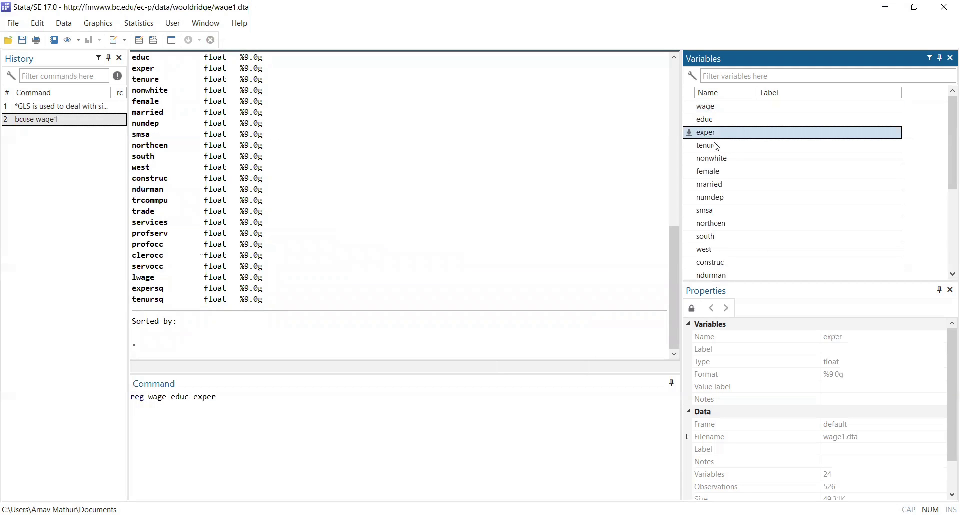
double_click(714, 145)
click(406, 419)
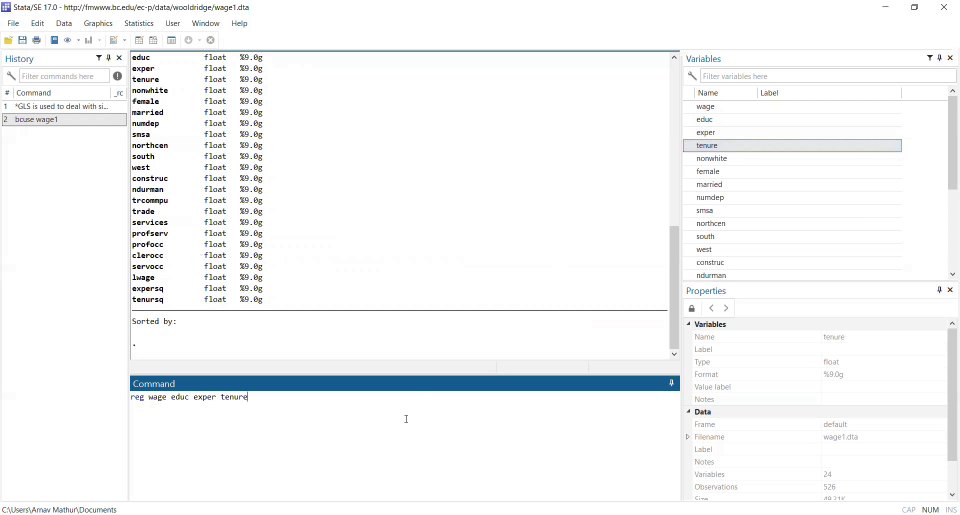
key(Return)
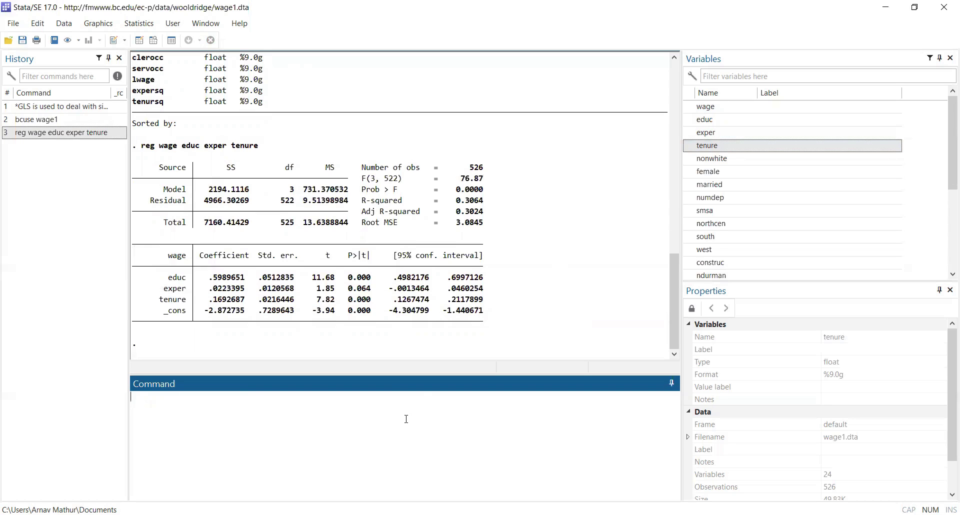
- Predict the fitted values as wagehat and the residuals as uhat, and view both new columns in the data browser
text(predict wagehat)
key(Return)
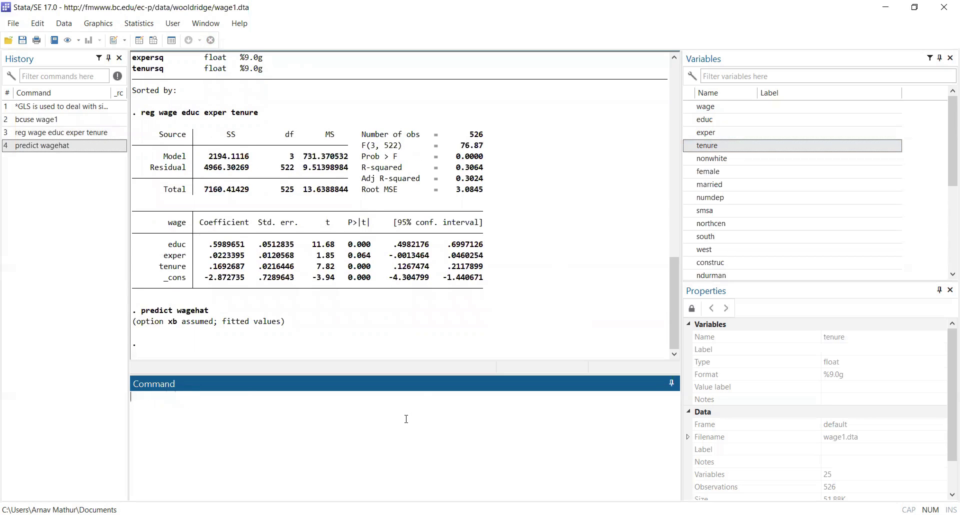
text(predict uhat, resi)
key(Return)
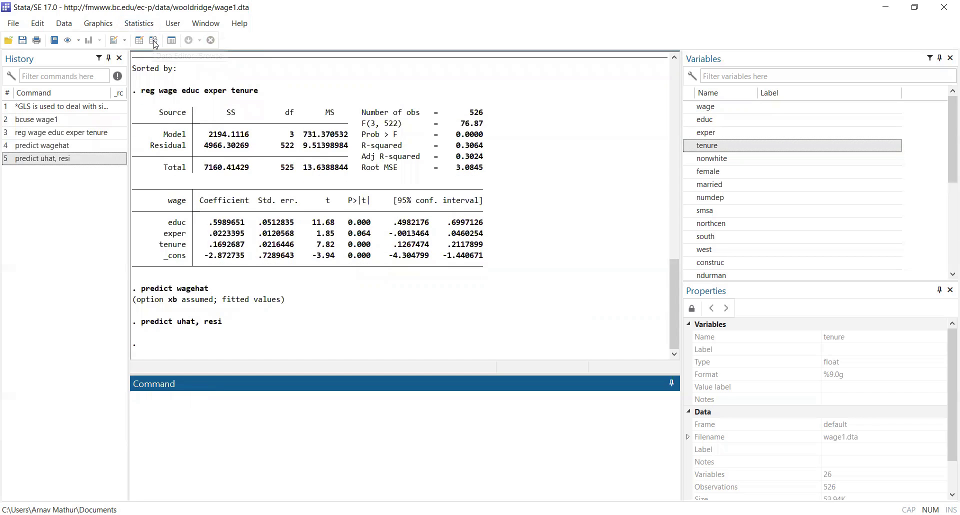
drag(252, 493, 476, 487)
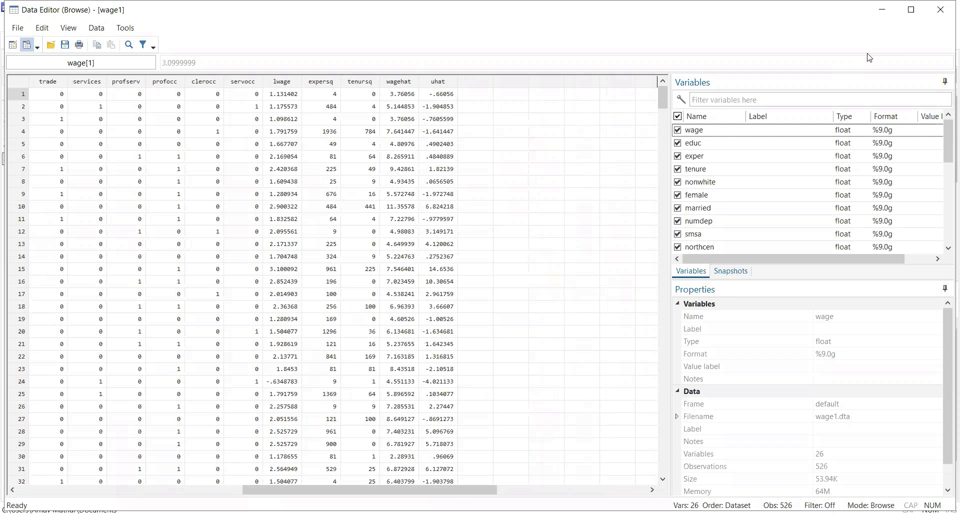
click(938, 15)
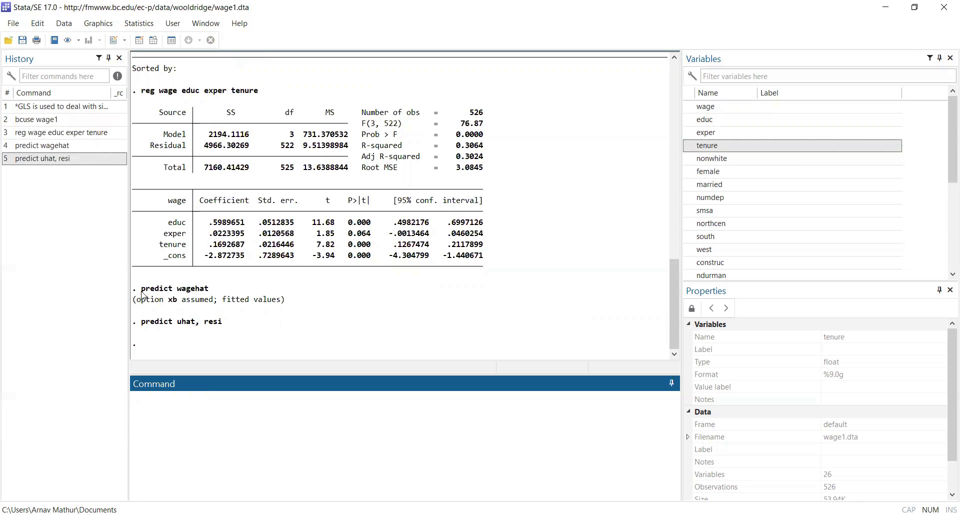
- Generate the squared residuals with uhatsq=uhat*uhat
click(228, 413)
text(gen)
text(uhatsq=uhat*uhat)
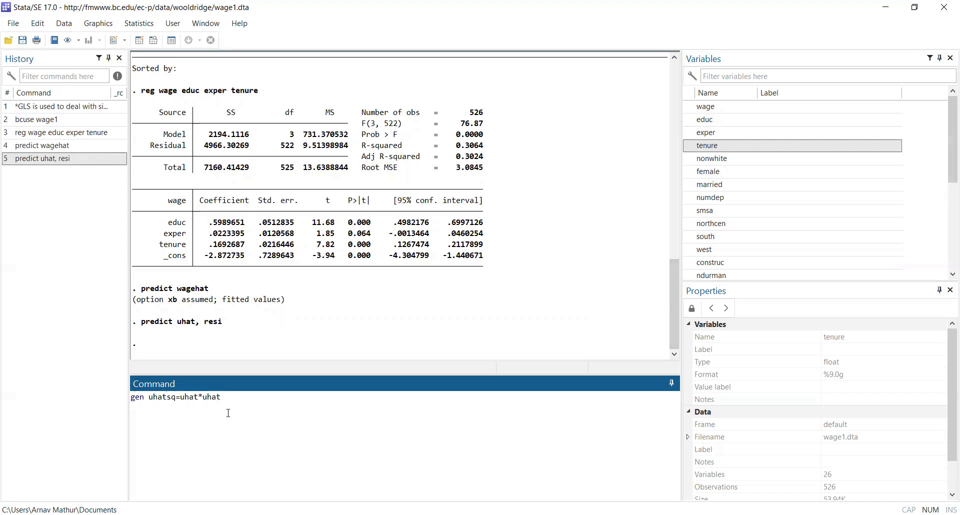
key(Return)
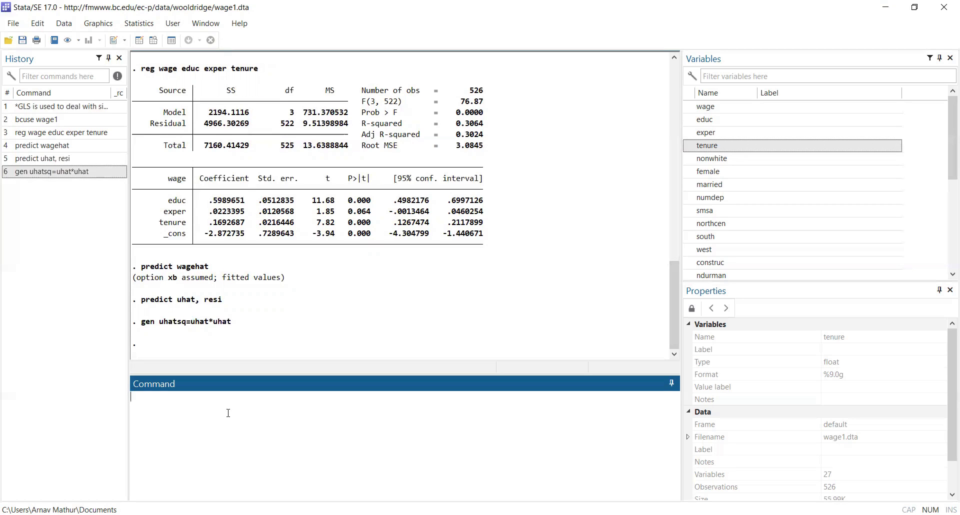
- Regress uhatsq on educ alone
text(reg uhatsq)
double_click(695, 124)
key(Return)
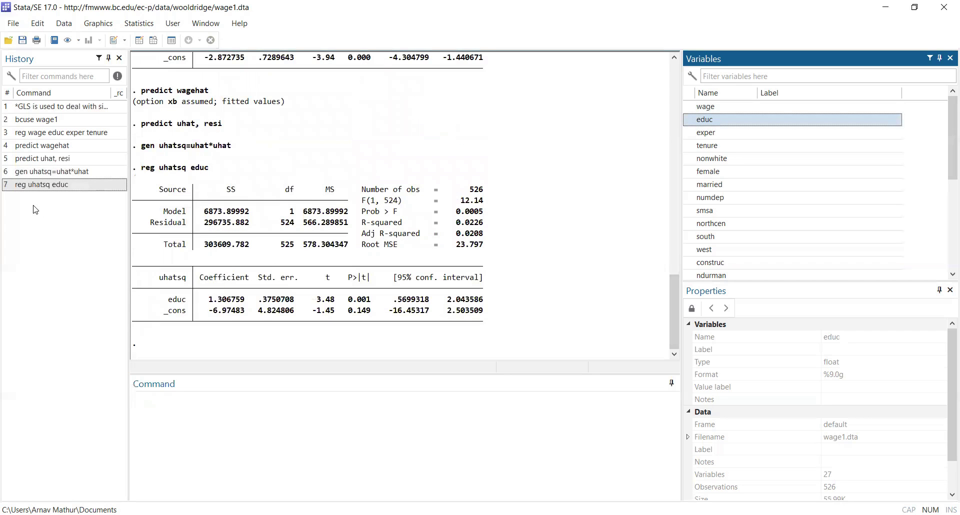
- Rerun the uhatsq regression with exper and tenure added as regressors alongside educ
click(59, 186)
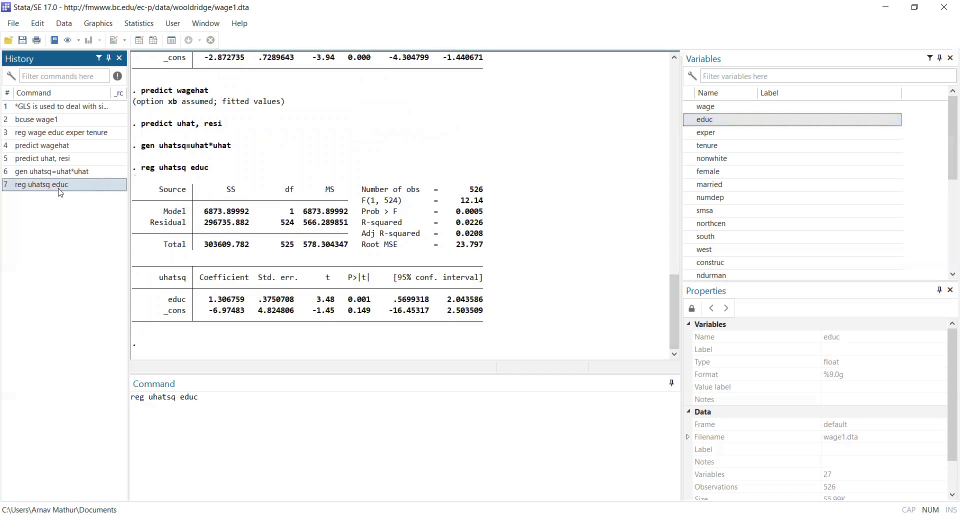
click(231, 408)
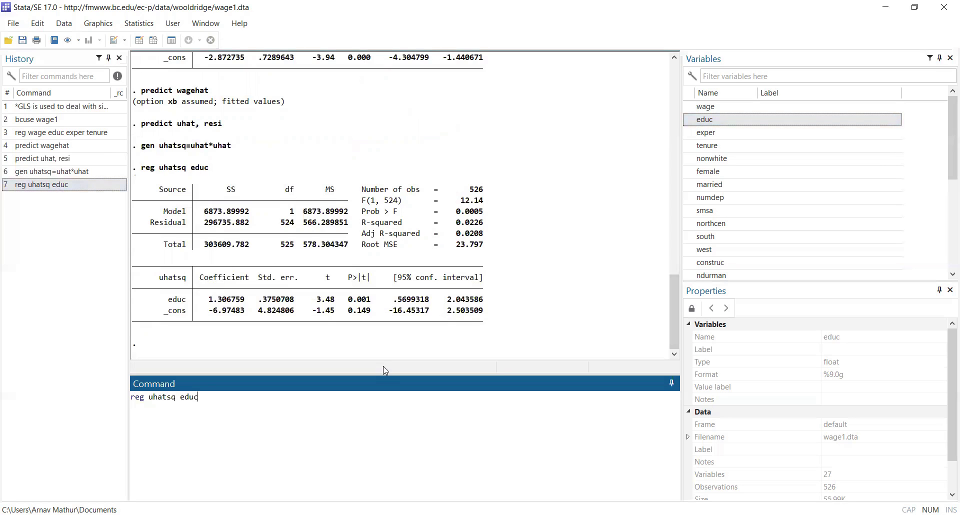
double_click(719, 134)
double_click(718, 146)
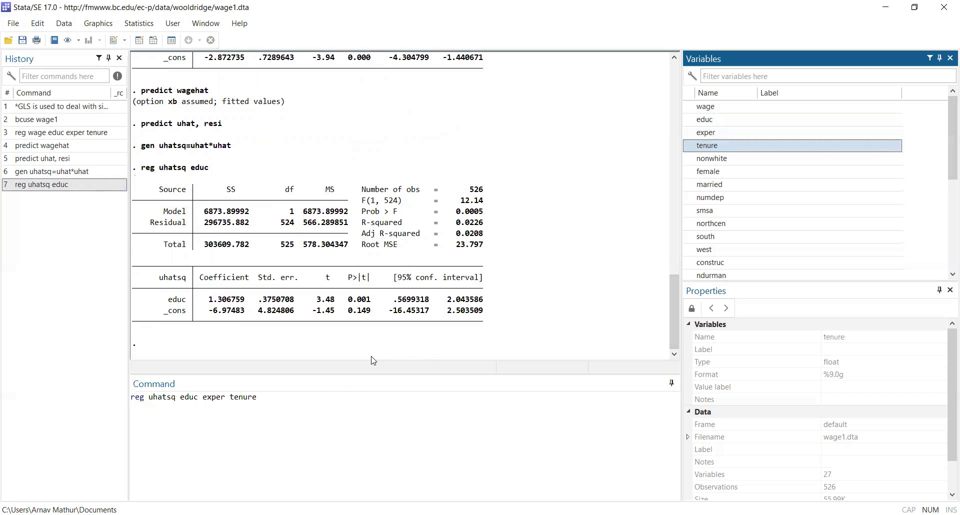
click(308, 399)
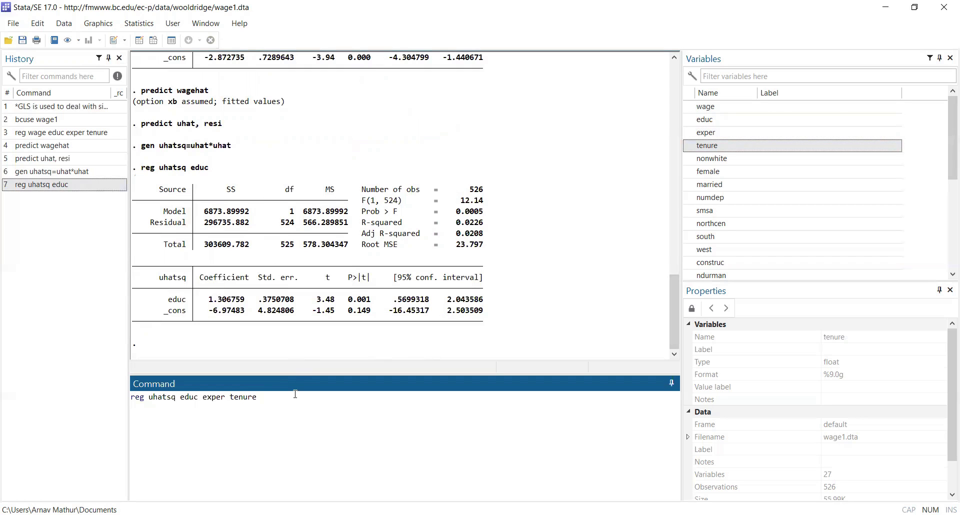
key(Return)
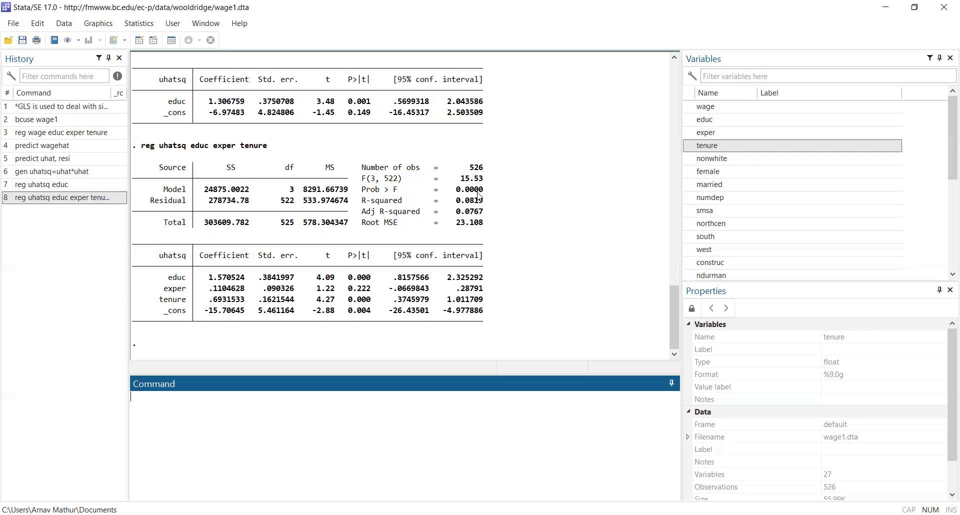
- Add the comment "*Null Hypothesis in BP test: Delta0 = Delta1 = Delta2" to the output, reviewing the earlier wage regression before submitting it
text(*)
text(Null Hypothesis in BP)
key(Caps_Lock)
text(test)
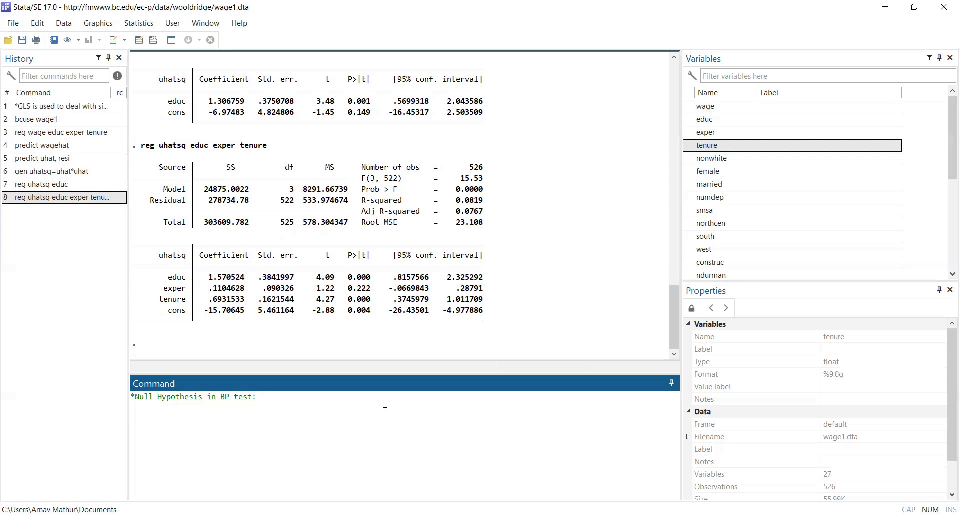
text(:)
key(Caps_Lock)
text(D)
key(Caps_Lock)
text(elta)
text(o)
key(BackSpace)
key(Caps_Lock)
key(Caps_Lock)
text(0 =)
key(Caps_Lock)
text(D)
key(Caps_Lock)
text(elta 1 = d)
key(BackSpace)
key(Caps_Lock)
text(D)
key(Caps_Lock)
text(elta 2)
click(331, 397)
key(BackSpace)
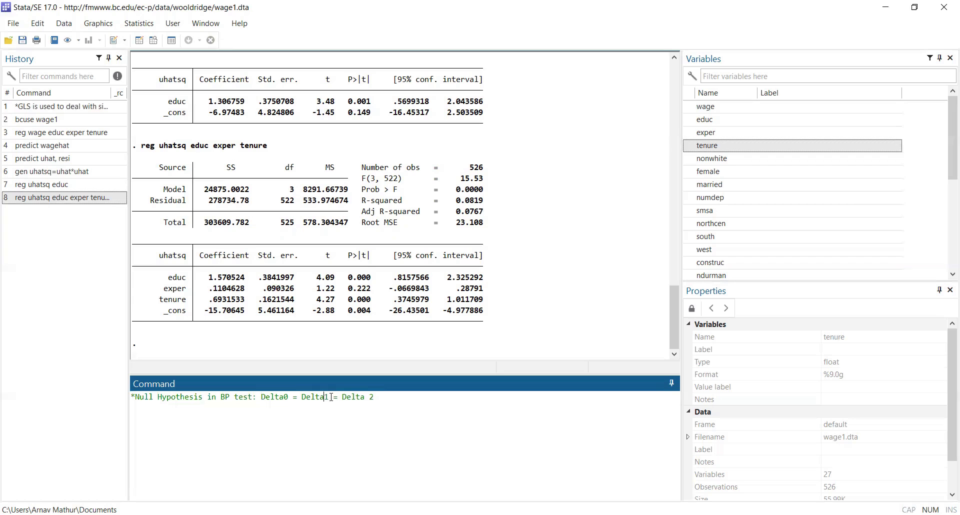
key(Delete)
drag(677, 296, 674, 214)
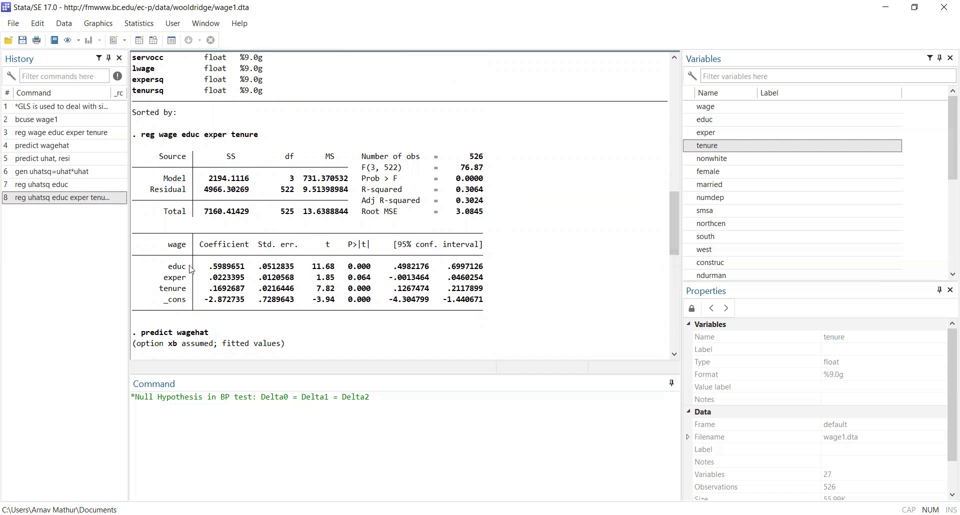
drag(675, 234, 675, 328)
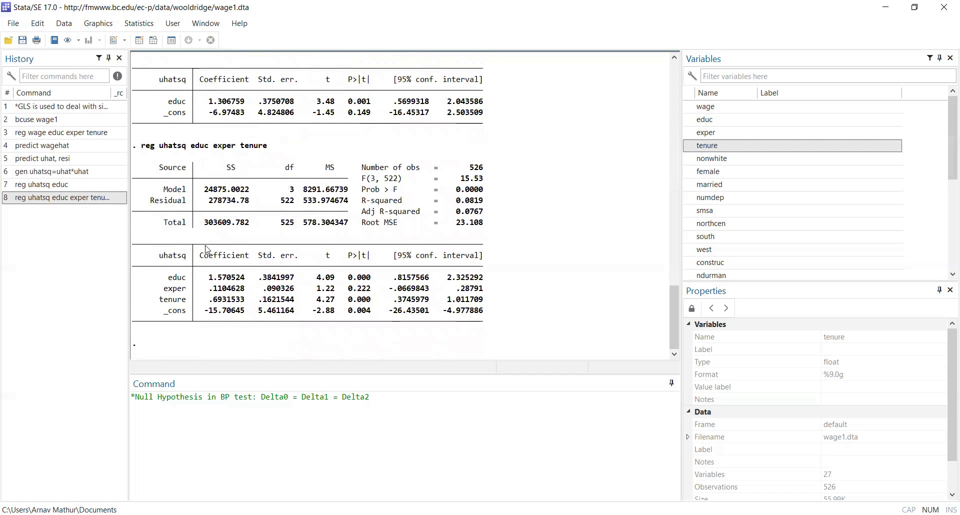
click(406, 402)
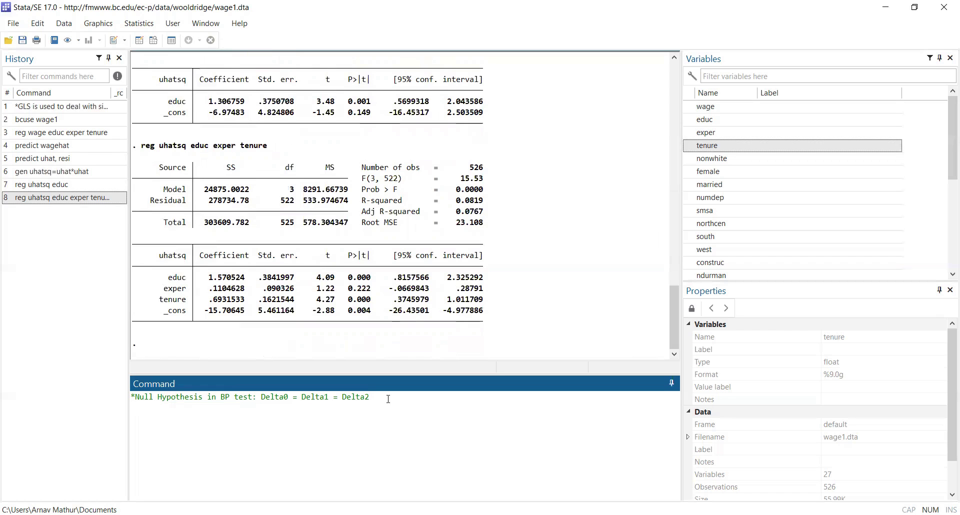
key(Return)
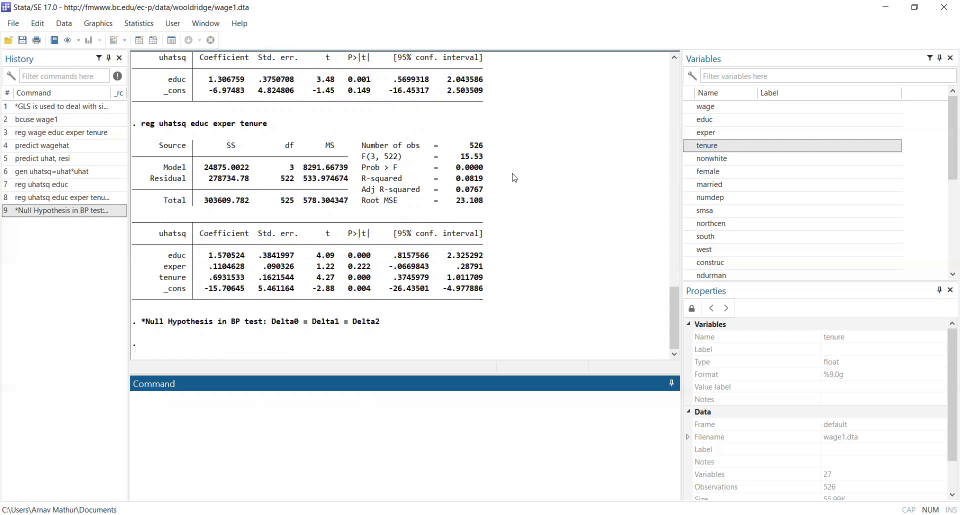
- Add the comment "*Now lets begin GLS method" to the output
click(456, 411)
text(*Now lets begin)
key(Caps_Lock)
text(GLS)
key(Caps_Lock)
text(method)
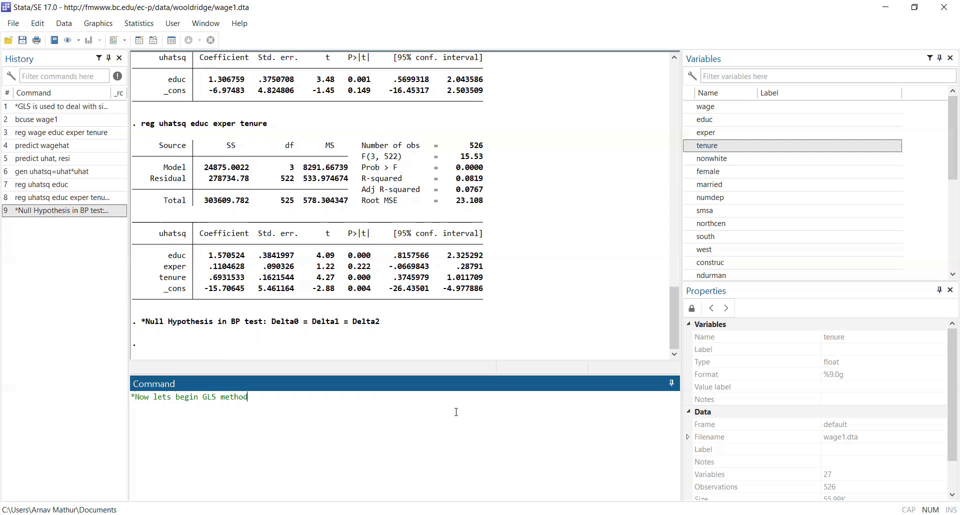
key(Return)
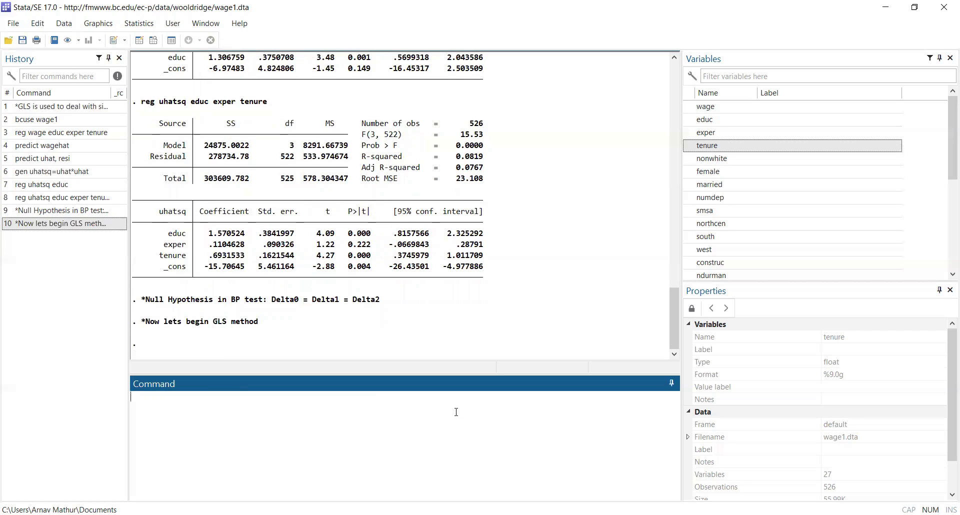
- Generate the log of the squared residuals with loguhatsq=log(uhatsq)
text(gen loguhats)
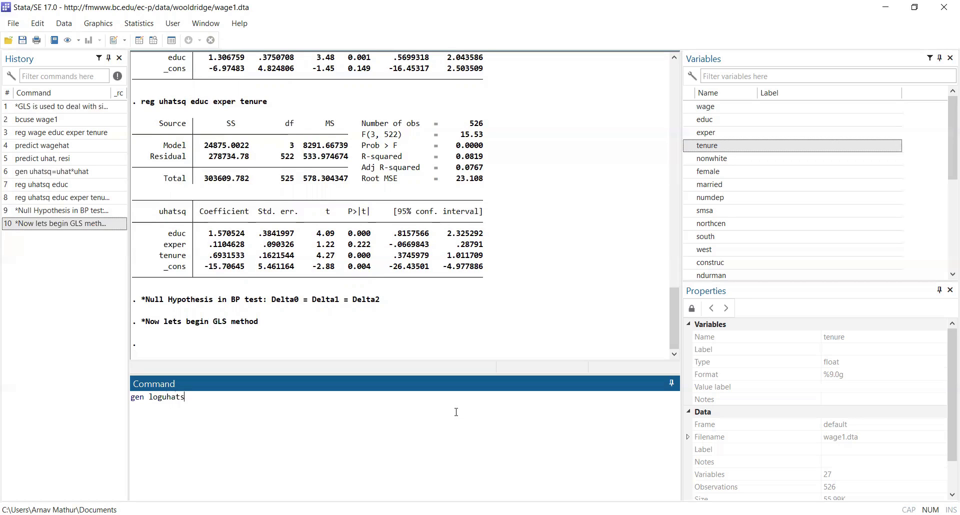
text(q=log(uhatsq))
key(Return)
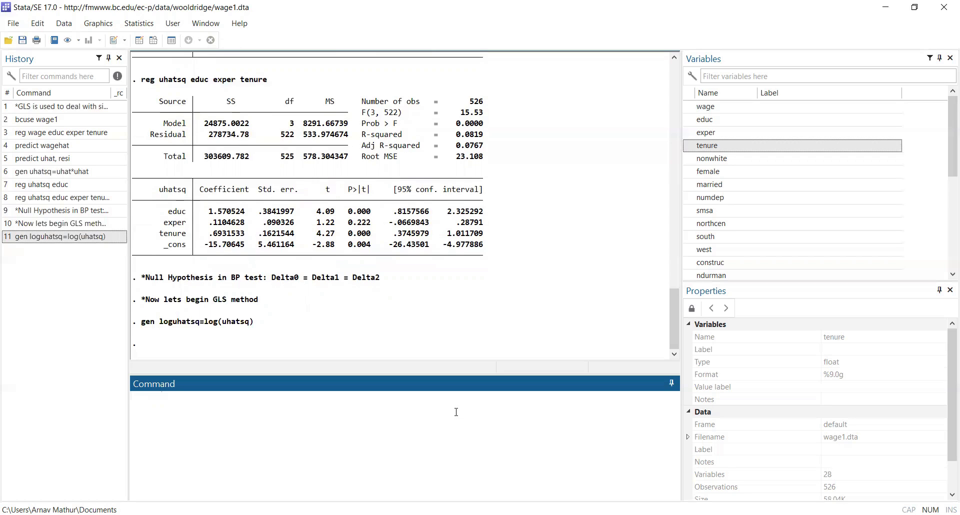
- Regress loguhatsq on educ, exper and tenure, and predict the fitted values as loghatuhatsq
text(reg)
drag(950, 173, 937, 276)
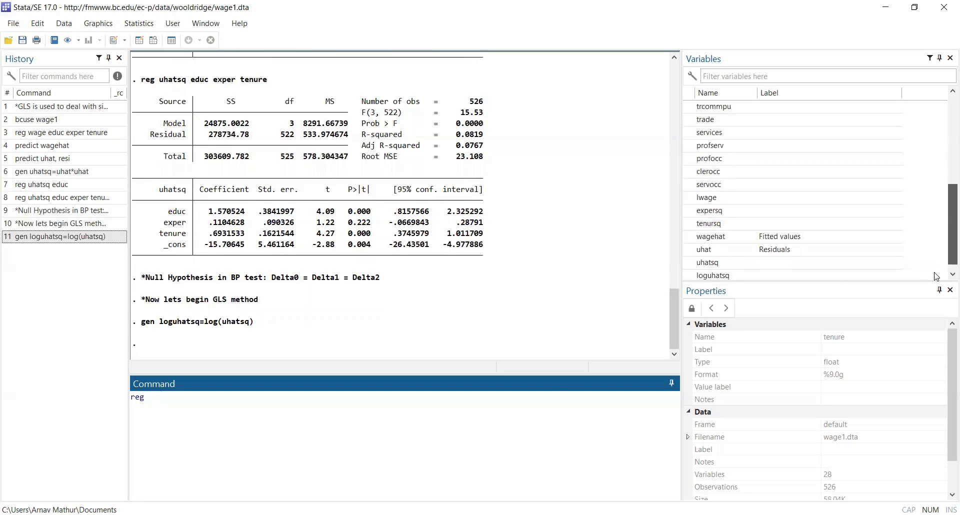
double_click(792, 270)
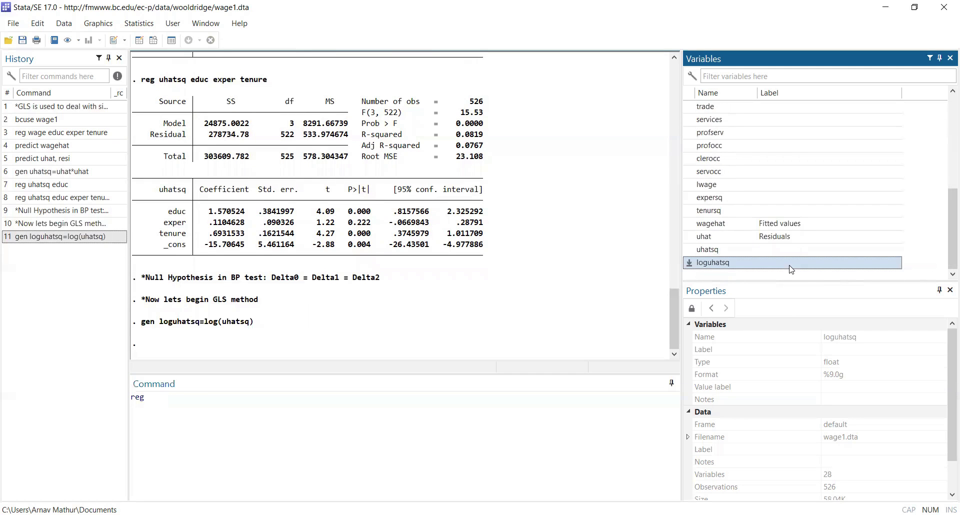
click(530, 410)
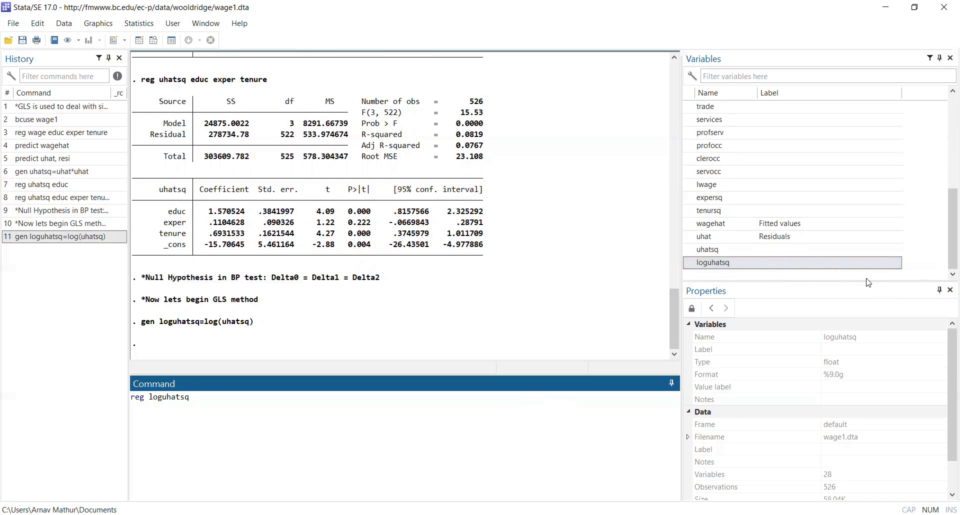
drag(944, 210, 903, 105)
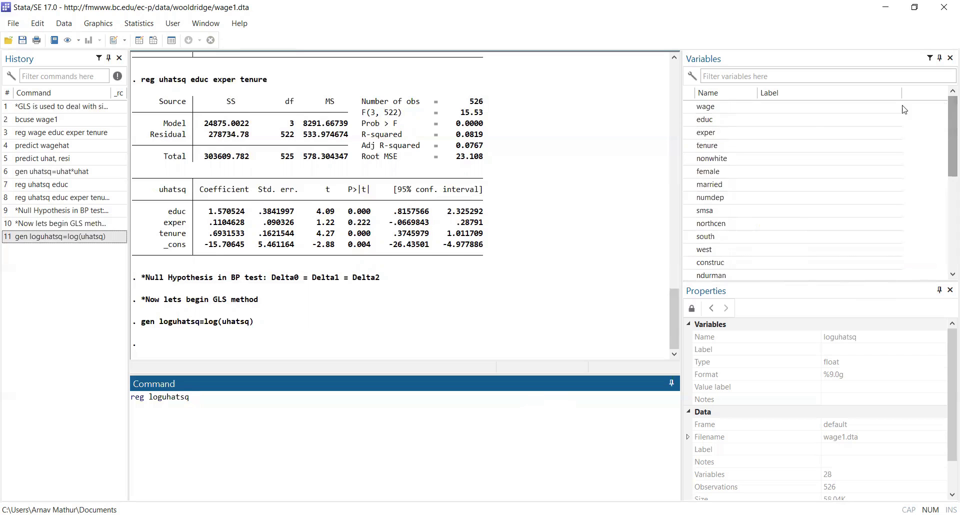
double_click(719, 122)
double_click(719, 133)
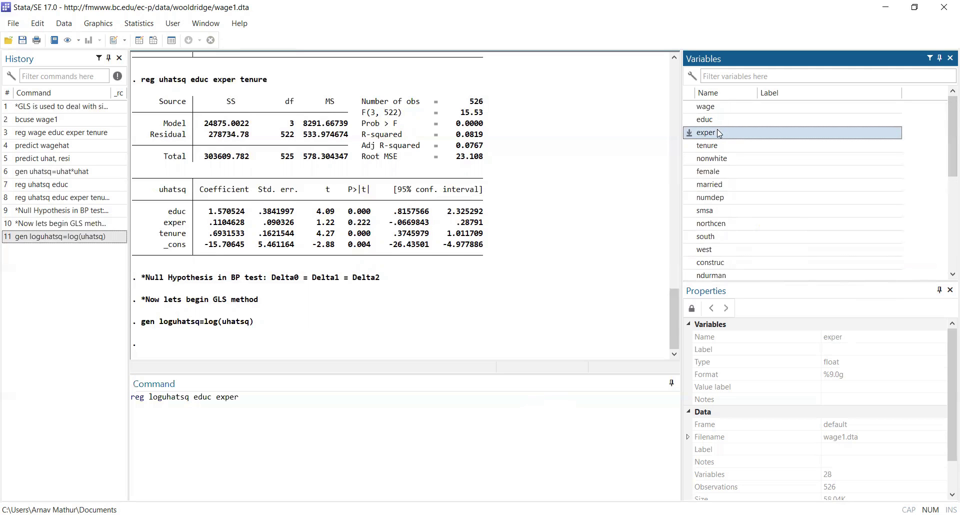
double_click(717, 149)
click(470, 405)
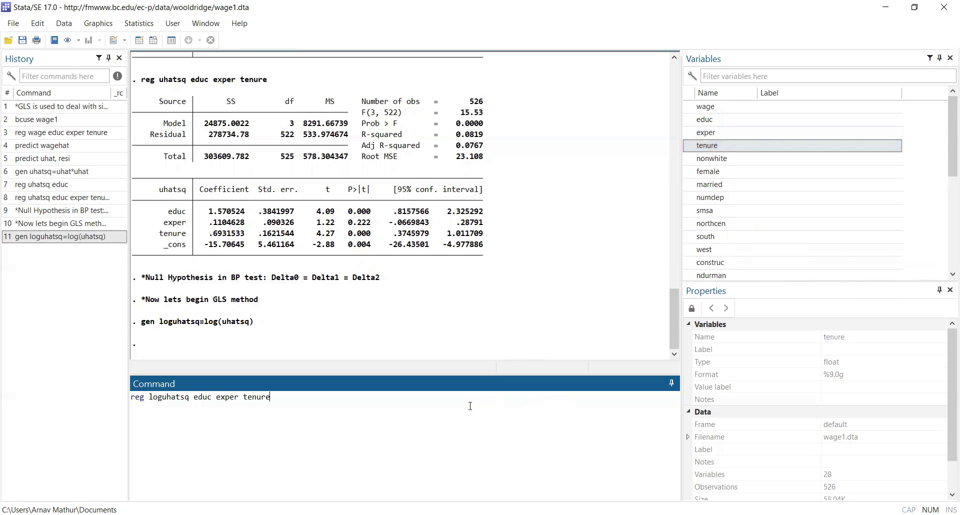
key(Return)
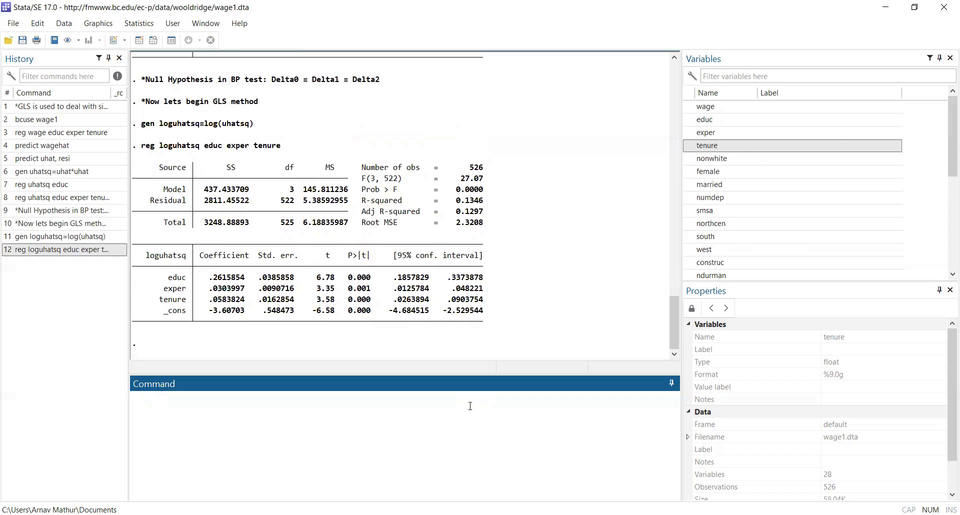
text(predict loghatuhatsq)
key(Return)
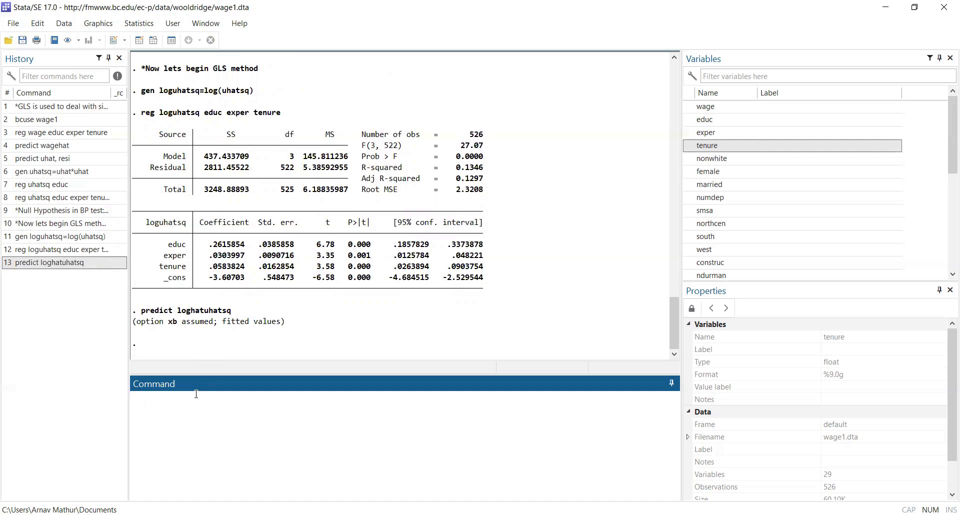
- Generate the variable h_hat as the exponential of the fitted values, exp(loghatuhatsq)
text(gen h_hatexp()
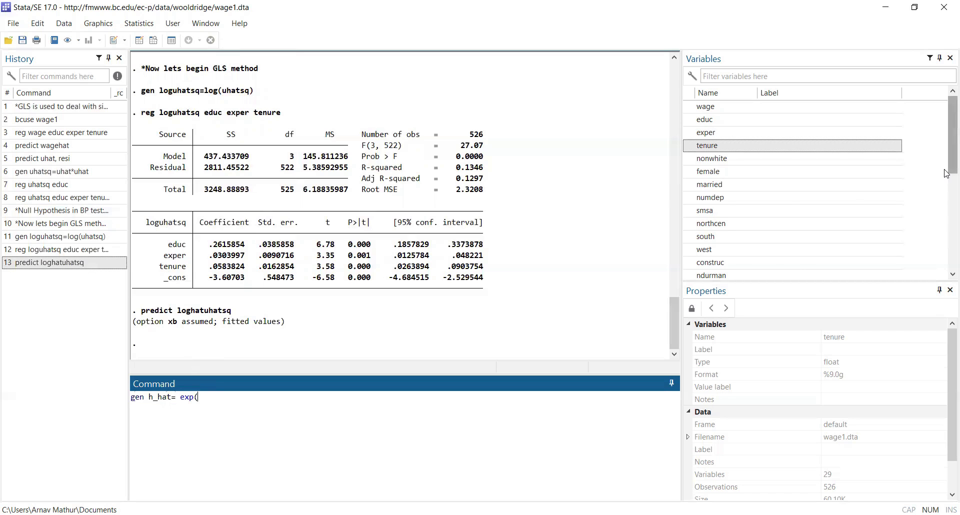
drag(952, 170, 952, 265)
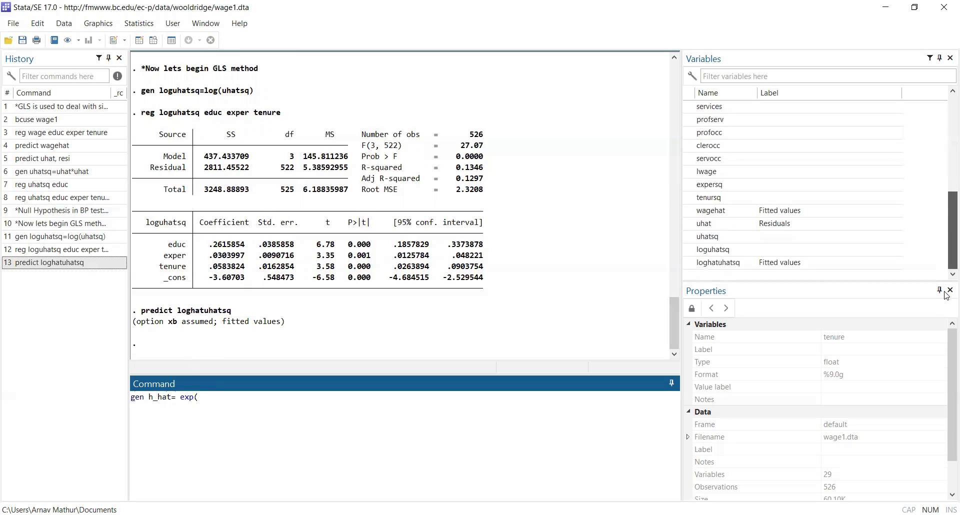
double_click(744, 265)
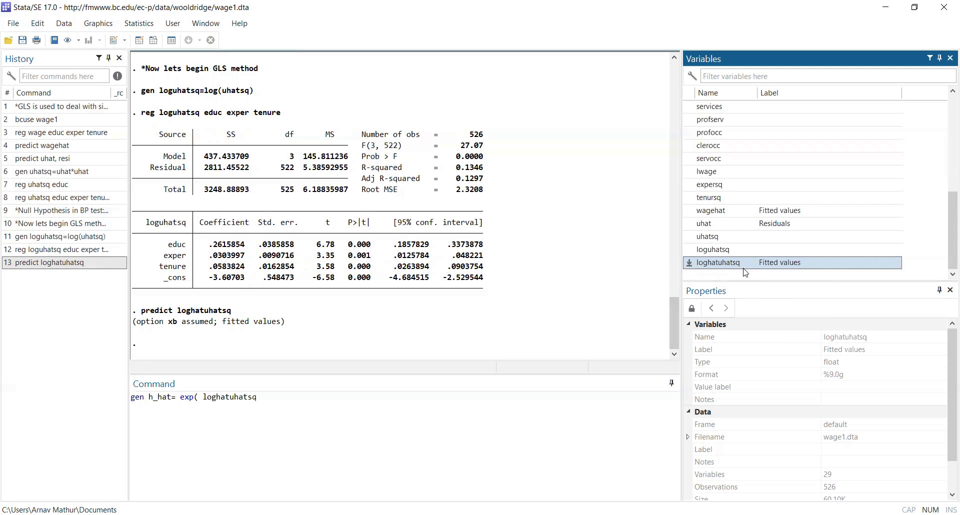
click(417, 403)
text())
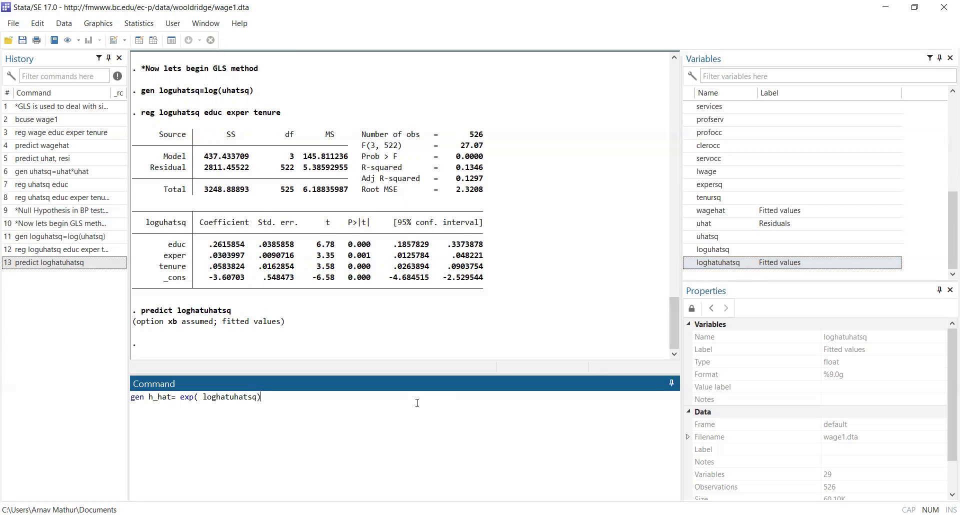
key(Return)
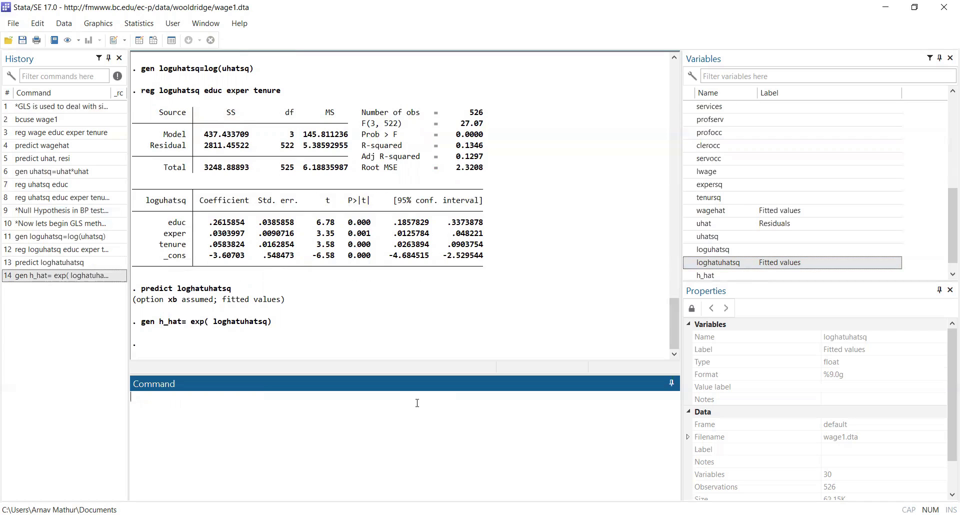
- Generate the variable h_hatroot as the square root of h_hat
text(gen h_hatroot=sqrt()
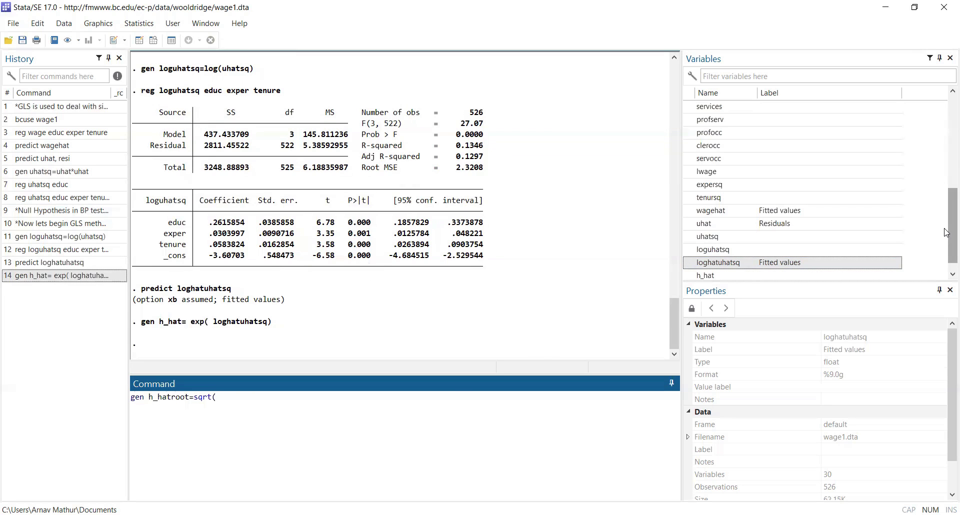
scroll(945, 253, down, 1)
click(748, 261)
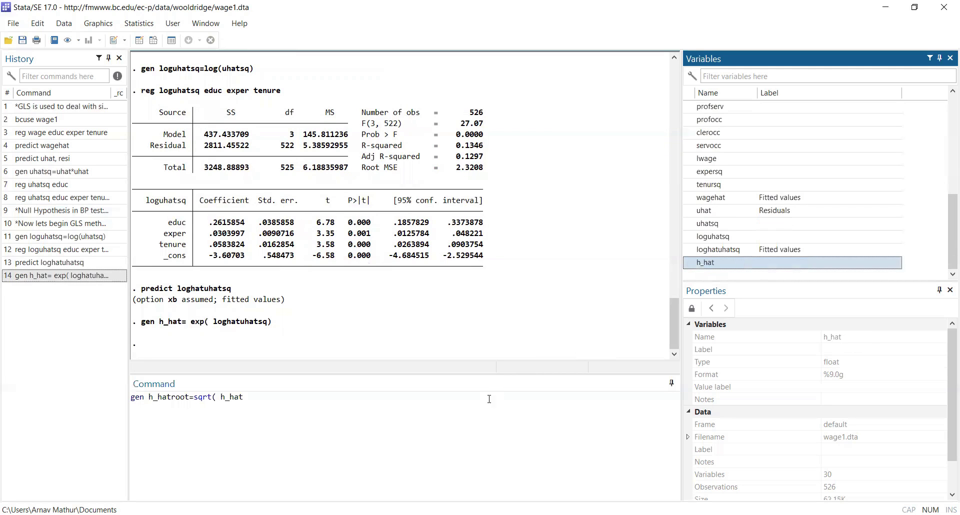
text())
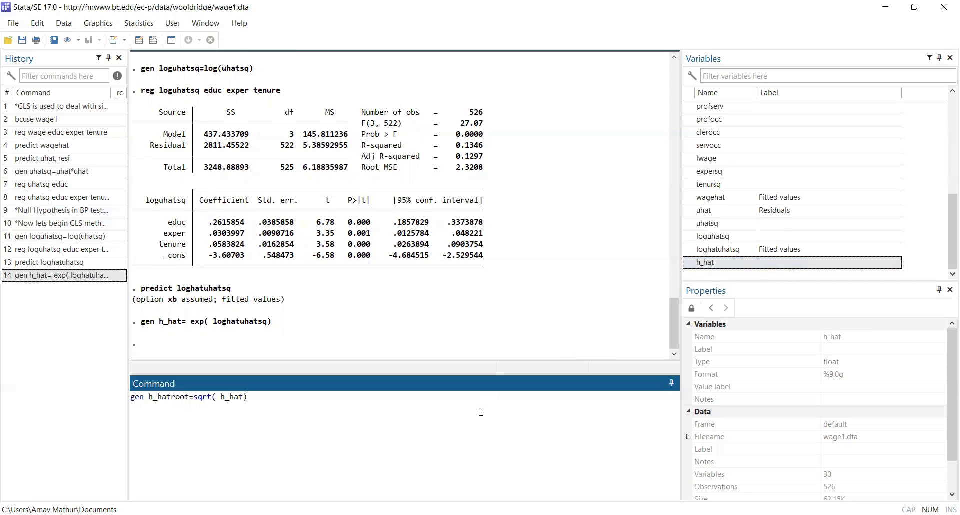
key(Return)
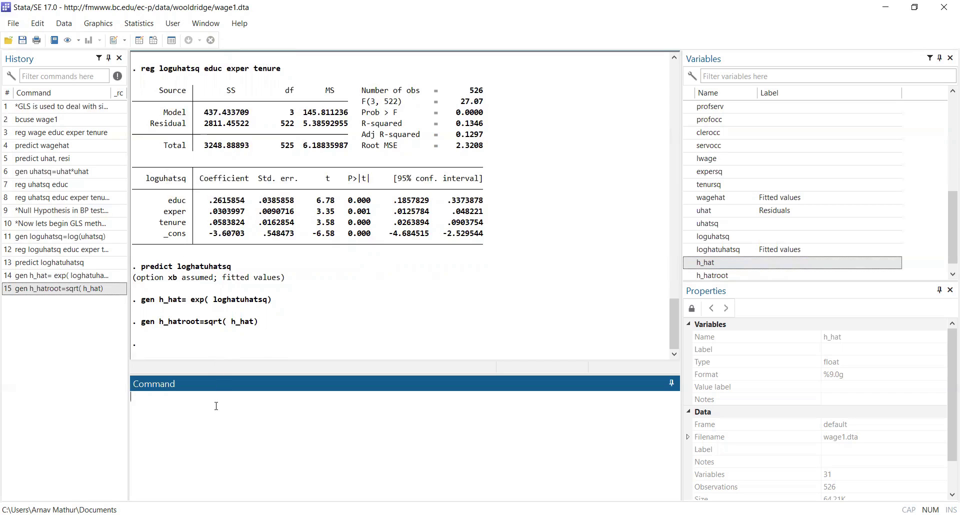
- Generate the weighted wage variable with wage_WLS=wage/h_hatroot
text(gen)
text(c)
key(BackSpace)
text(wage_WLS=wage/)
double_click(858, 276)
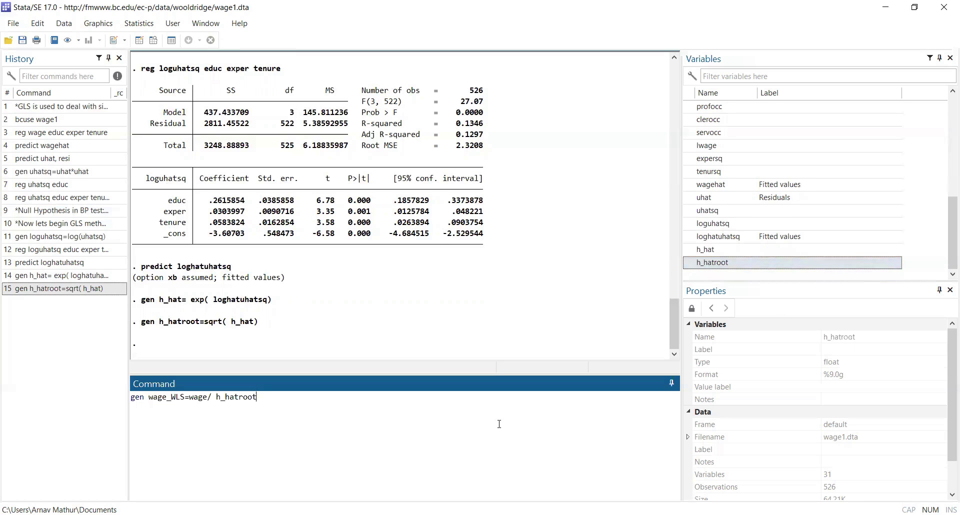
key(Return)
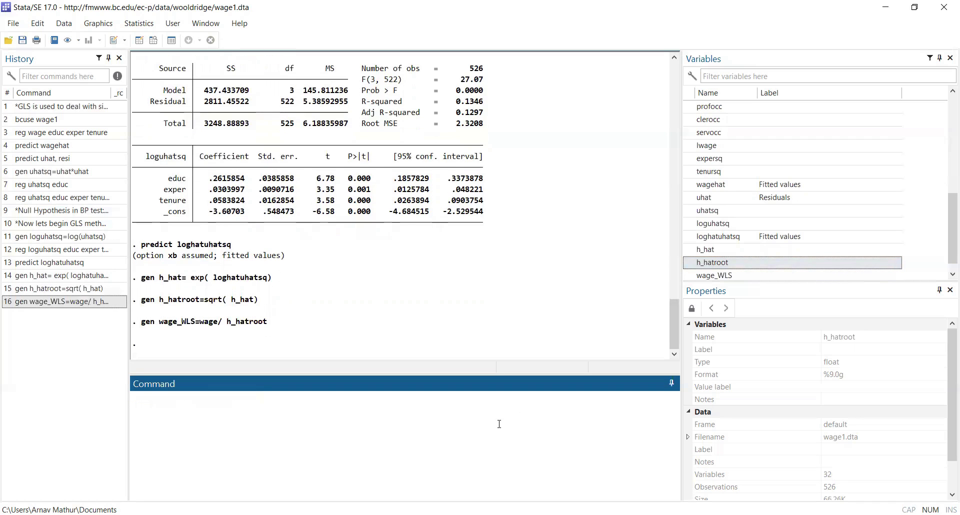
- Reuse the wage_WLS command to generate educ_WLS, exper_WLS and tenure_WLS, each original variable divided by h_hatroot
click(87, 301)
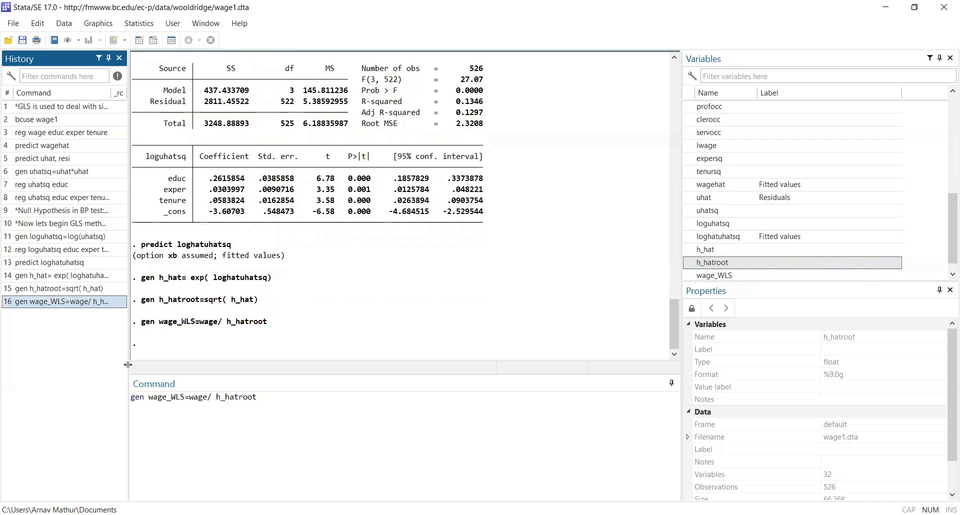
click(161, 397)
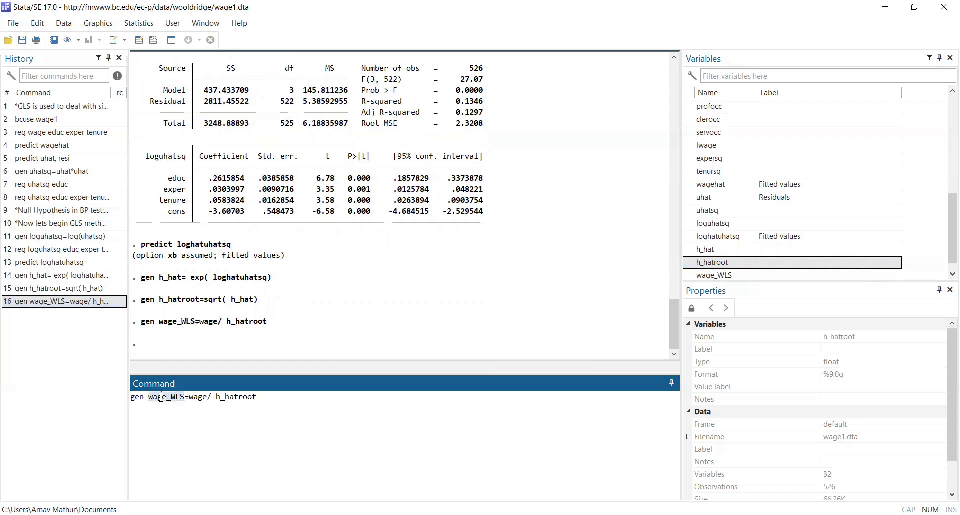
triple_click(160, 397)
click(161, 397)
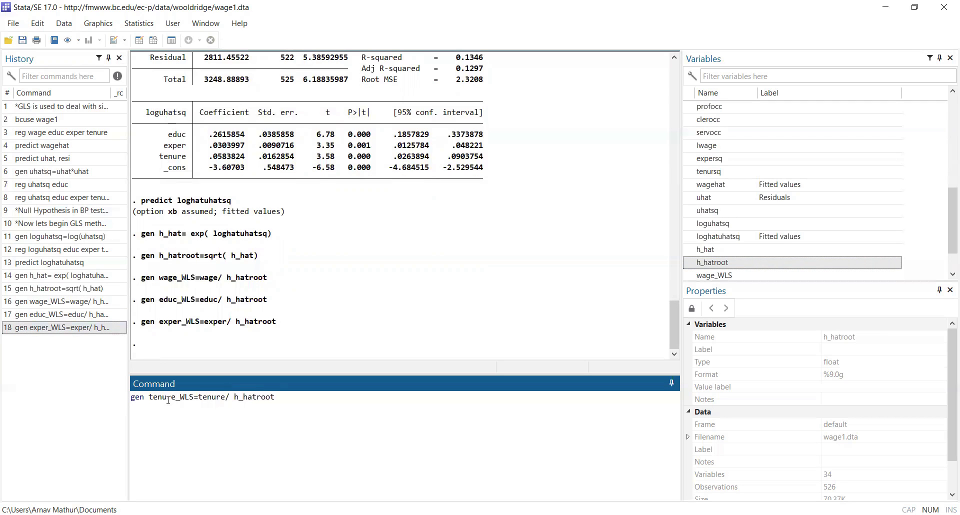
key(Return)
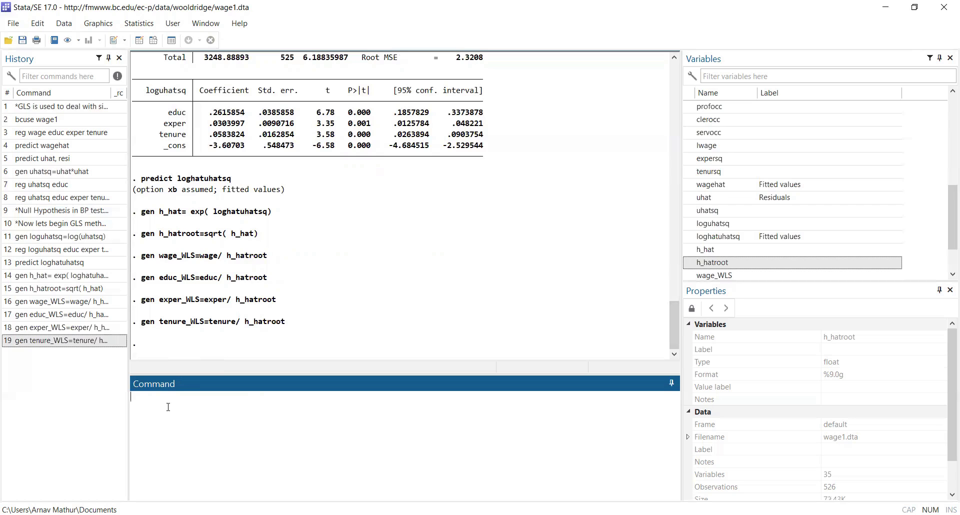
- Generate the weighted constant with Const_WLS=1/h_hatroot
text(gen)
text(Const_WLS=1/)
scroll(946, 269, down, 2)
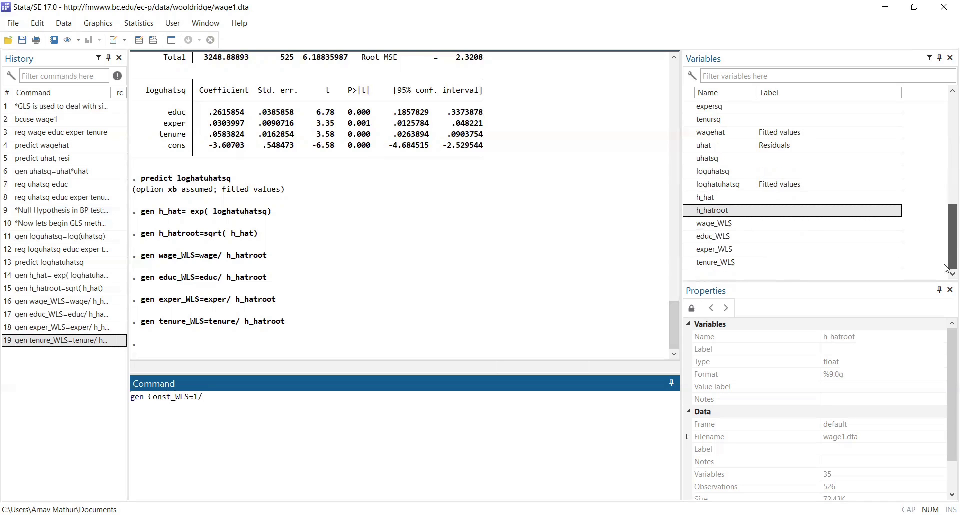
double_click(756, 216)
click(395, 400)
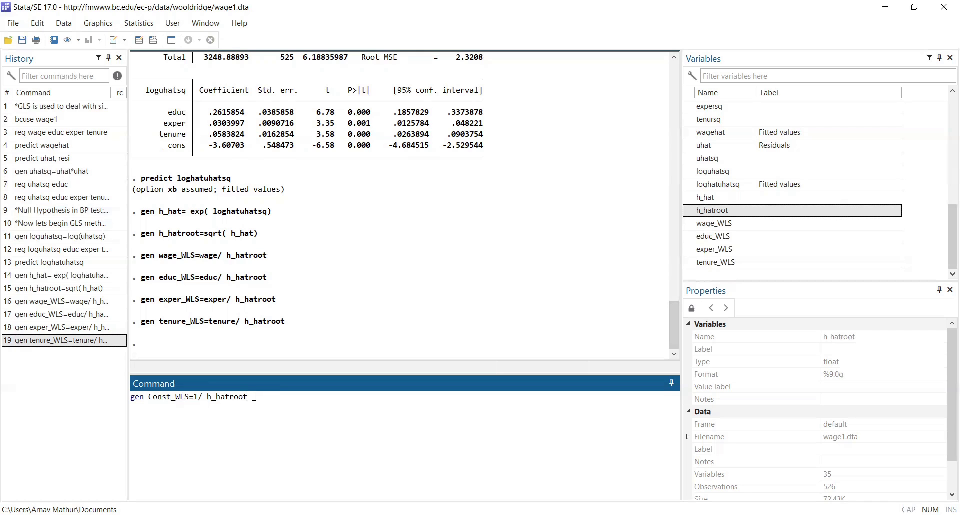
key(Return)
- Regress wage_WLS on educ_WLS, exper_WLS, tenure_WLS and Const_WLS with the noconst option
text(reg)
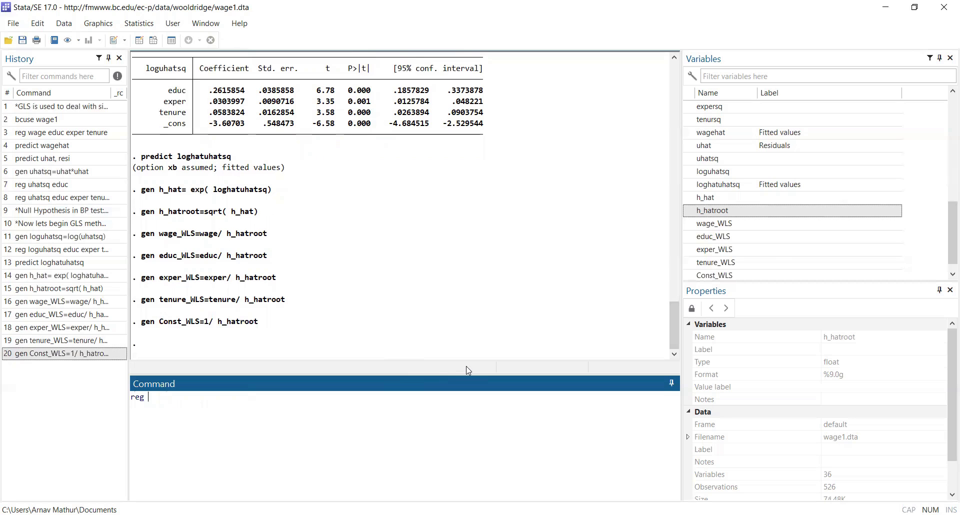
drag(946, 218, 947, 223)
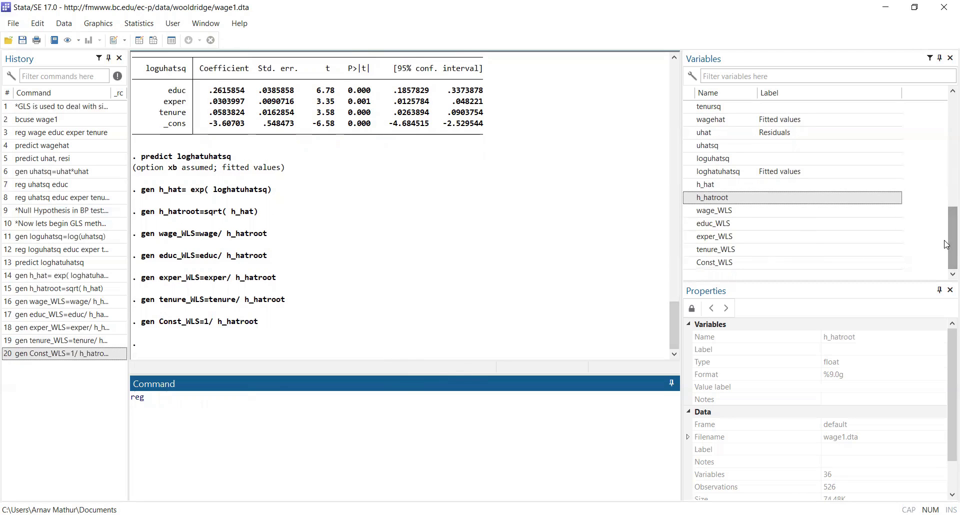
double_click(742, 211)
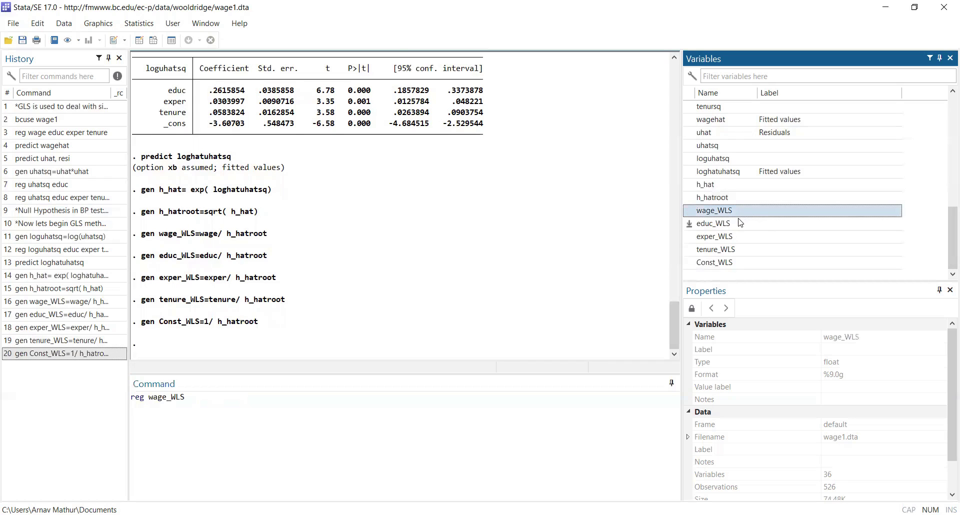
double_click(741, 223)
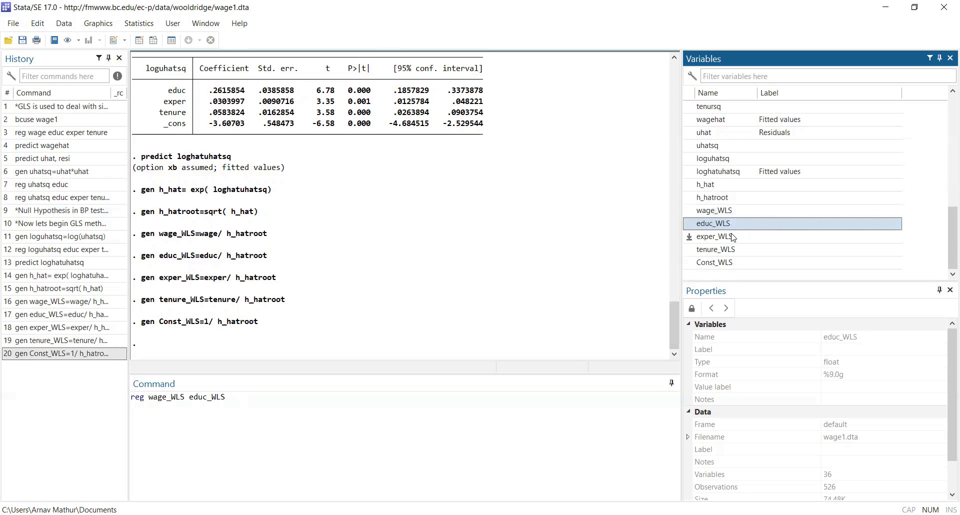
double_click(732, 237)
double_click(740, 250)
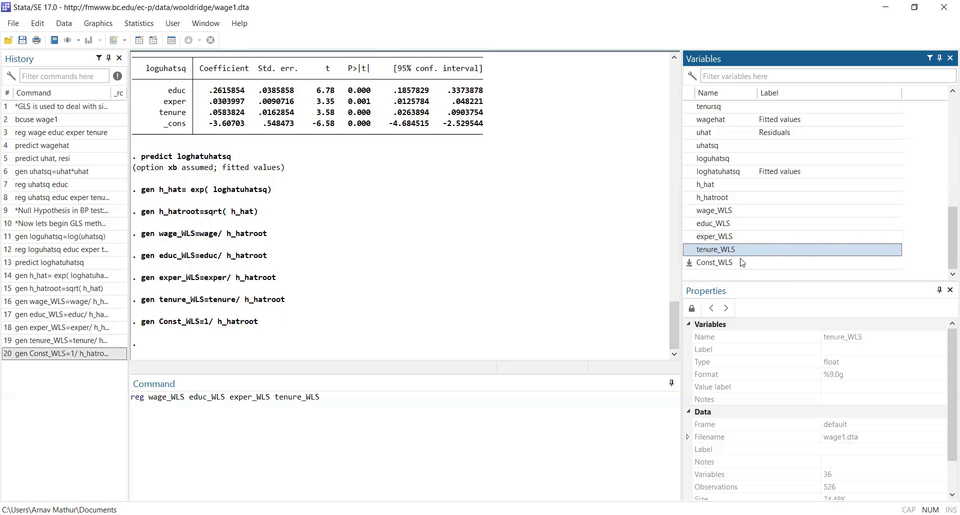
double_click(742, 262)
click(419, 403)
text(, noconst)
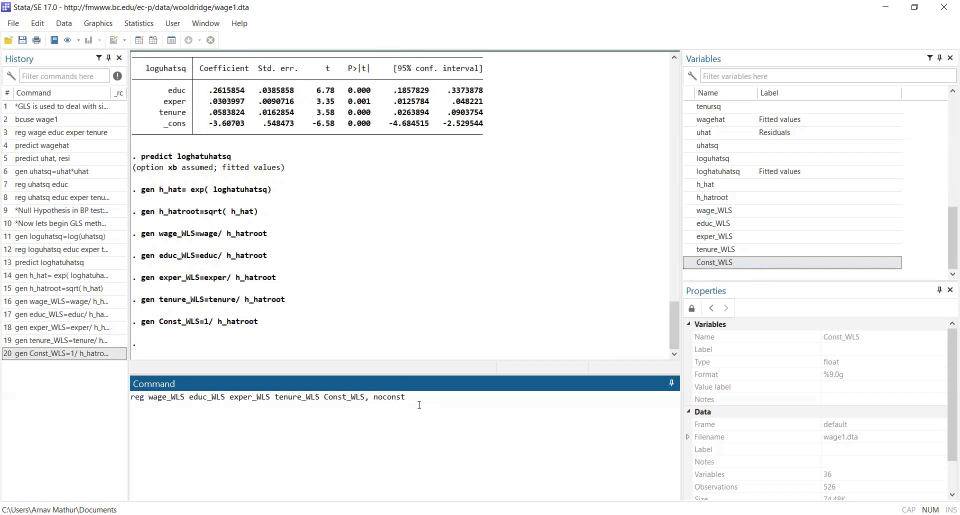
key(Return)
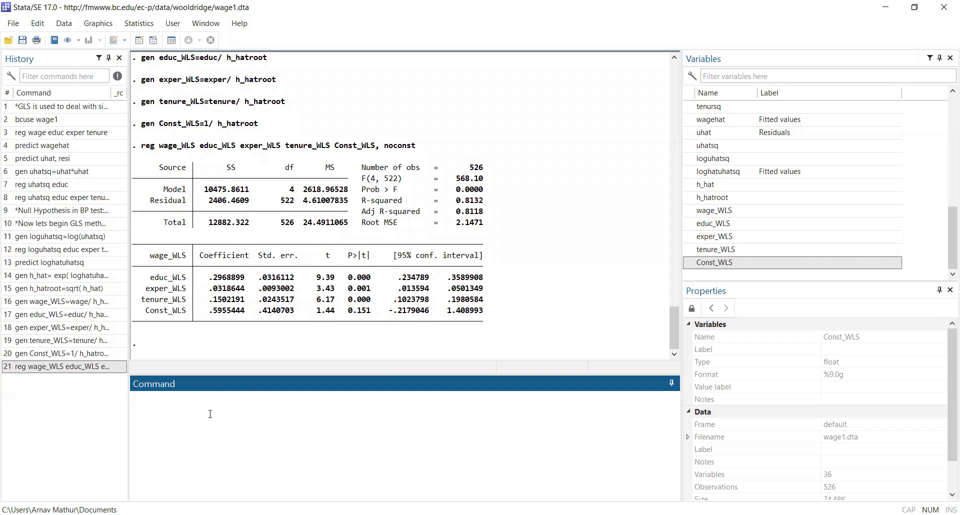
- Start a comment for the estimated equation reading "*Wage_WLS=0.29educ_WLS"
text(*)
key(Caps_Lock)
text(W)
key(Caps_Lock)
text(age_)
key(Caps_Lock)
text(WLS)
key(Caps_Lock)
text(=)
key(Caps_Lock)
text(E)
key(Caps_Lock)
text(duc)
key(BackSpace)
key(BackSpace)
key(BackSpace)
key(BackSpace)
text(0.29)
key(Caps_Lock)
text(E)
key(Caps_Lock)
text(duc)
key(BackSpace)
key(BackSpace)
key(BackSpace)
key(BackSpace)
text(educ_)
key(Caps_Lock)
text(WLS)
key(Caps_Lock)
- Append the terms "+0.031exper_WLS+0.15tenure_WLS" to the equation comment
text(+0.031)
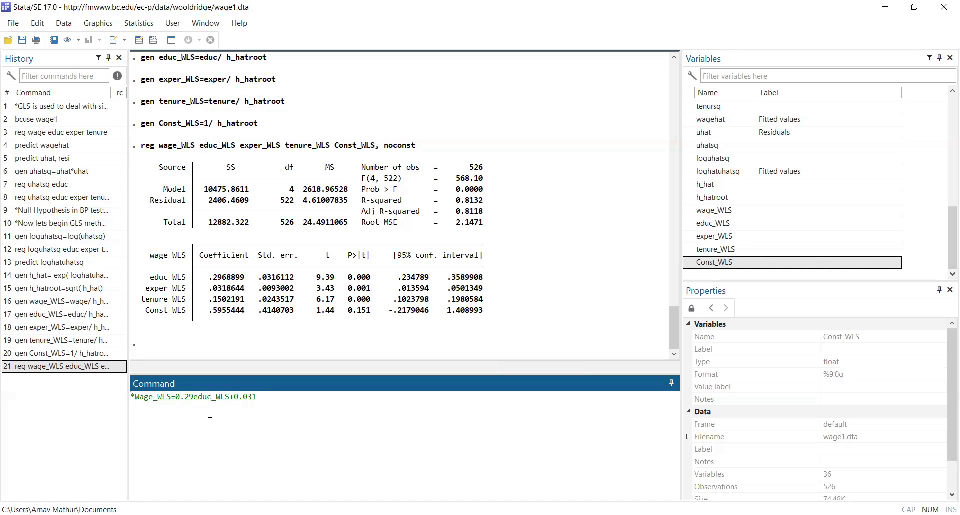
text(exper)
text(_WLS)
text(+)
text(0.15)
text(tenure)
text(_)
key(Caps_Lock)
text(WLS)
key(Caps_Lock)
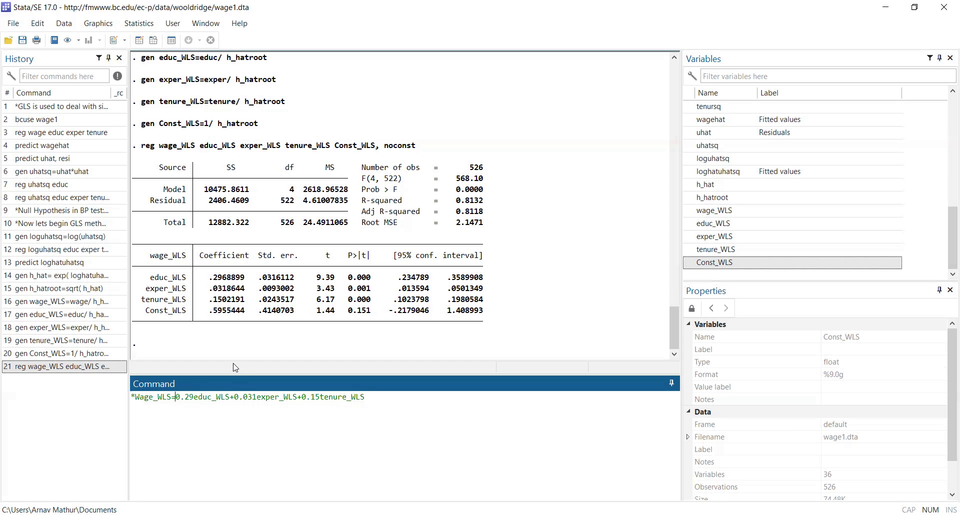
- Insert "0.59Const_WLS+" before the 0.29educ_WLS term and submit the equation comment to the output
key(Caps_Lock)
text(0)
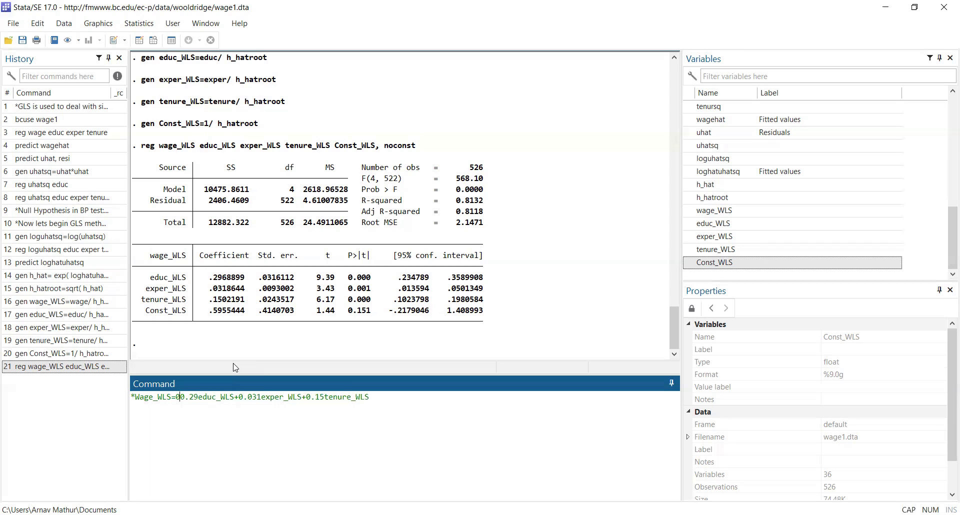
key(BackSpace)
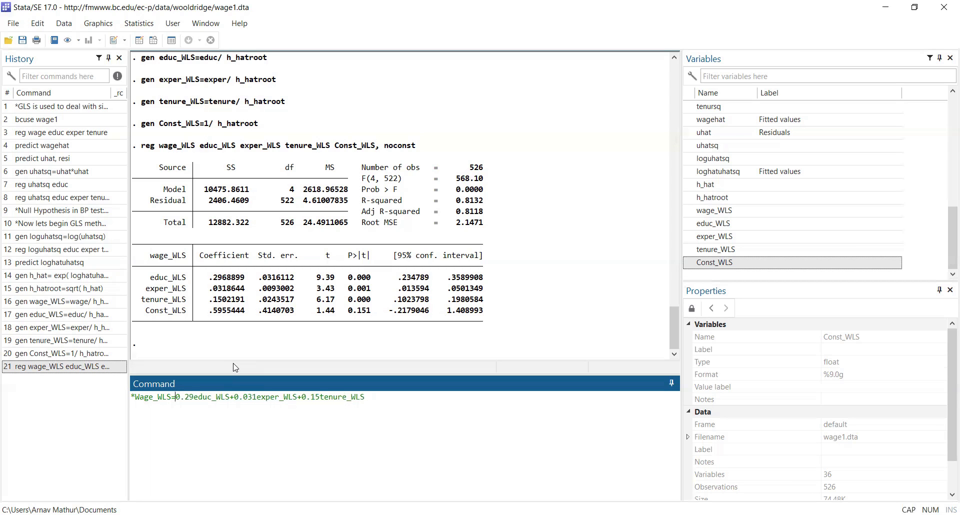
text(0.59)
key(Caps_Lock)
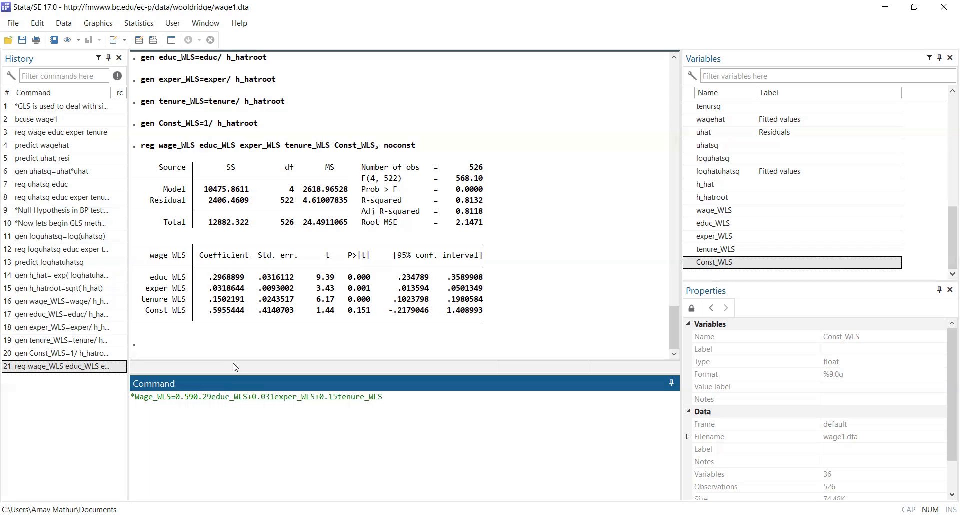
text(Const)
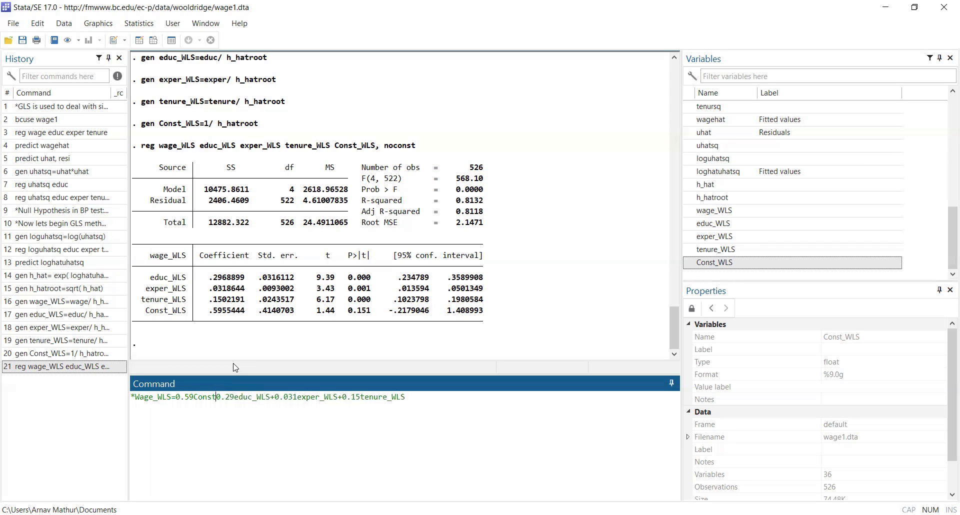
text(_)
key(Caps_Lock)
text(WLS)
key(Caps_Lock)
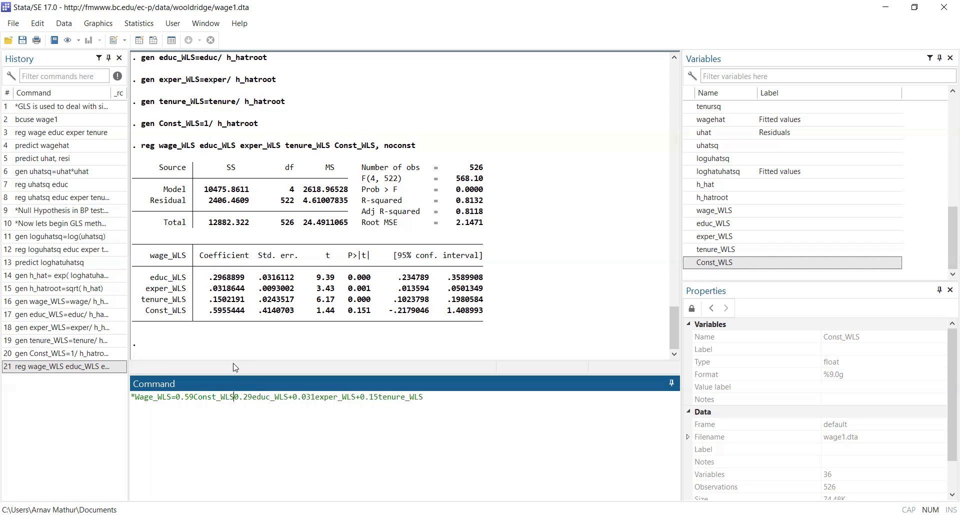
text(+)
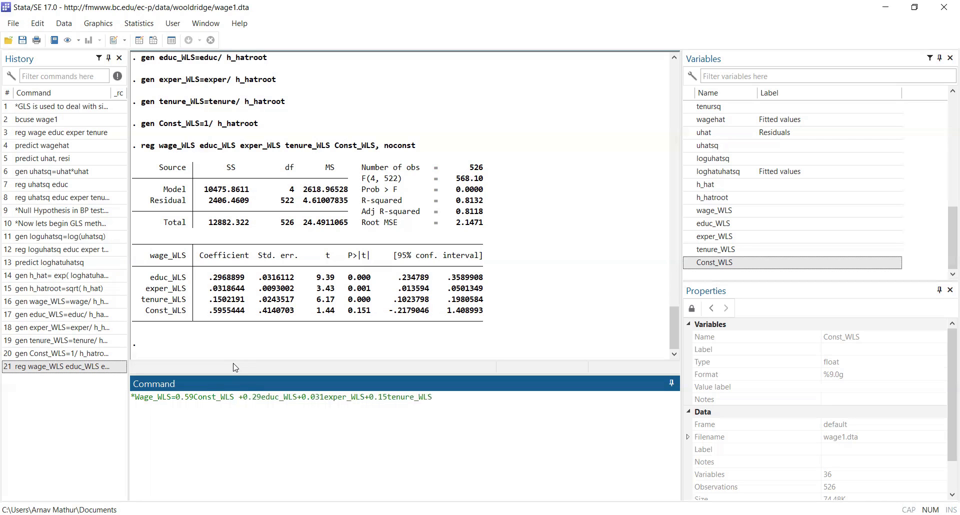
key(BackSpace)
key(BackSpace)
text(+)
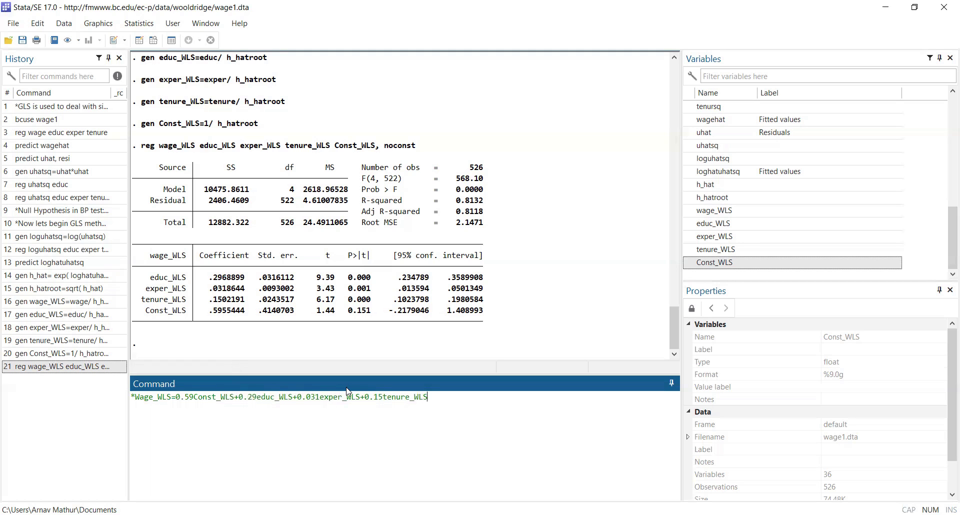
key(Return)
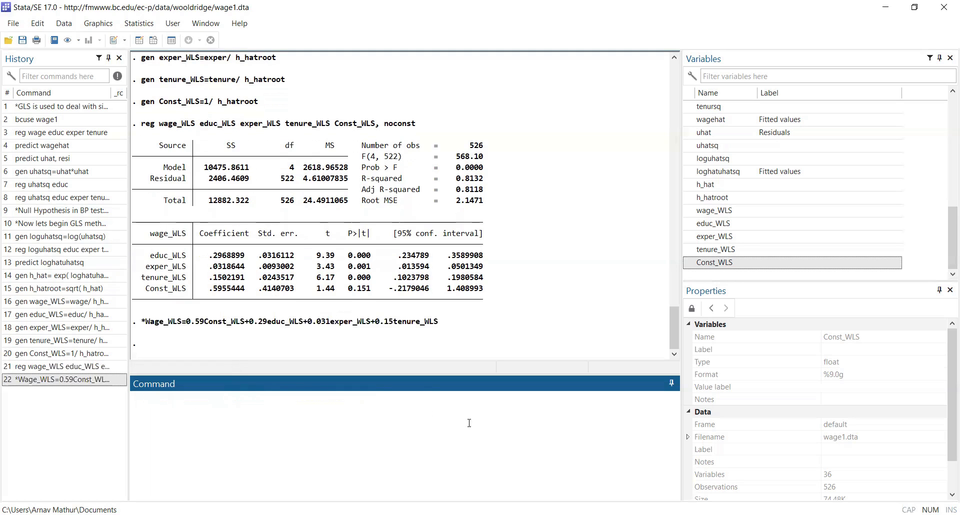